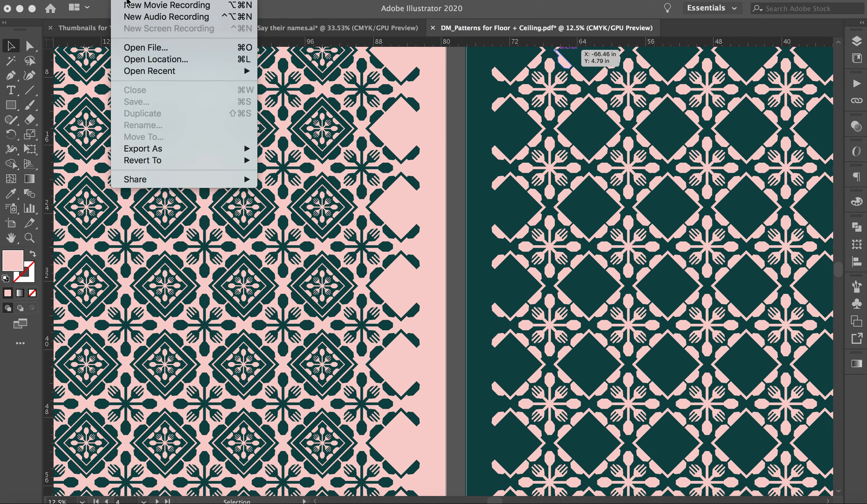
Start a new document based on the recent custom 1020 x 1020 px preset.
left_click(100, 46)
left_click(93, 0)
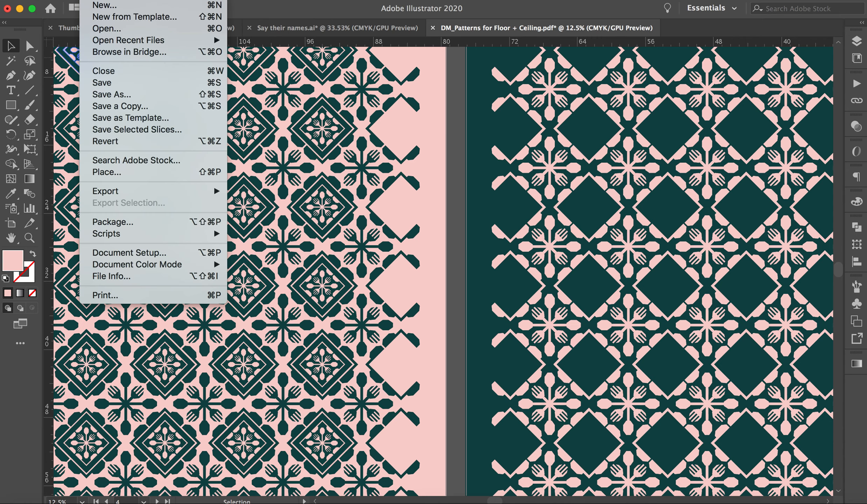
left_click(102, 5)
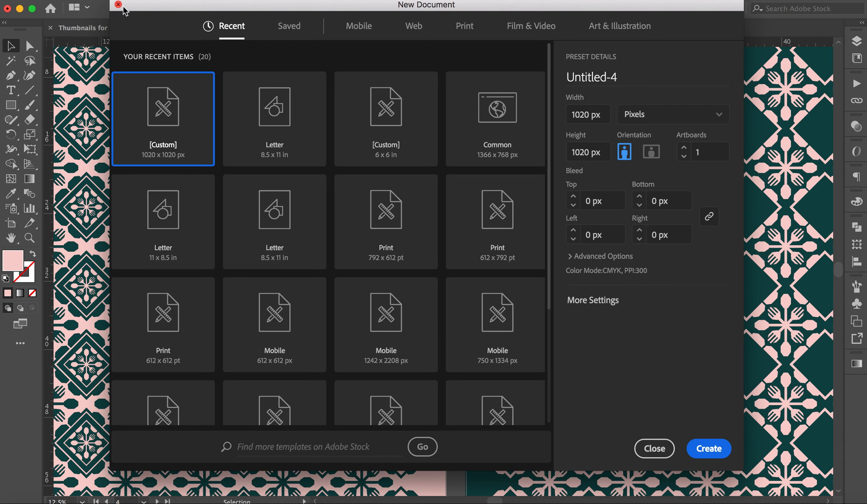
left_click(283, 123)
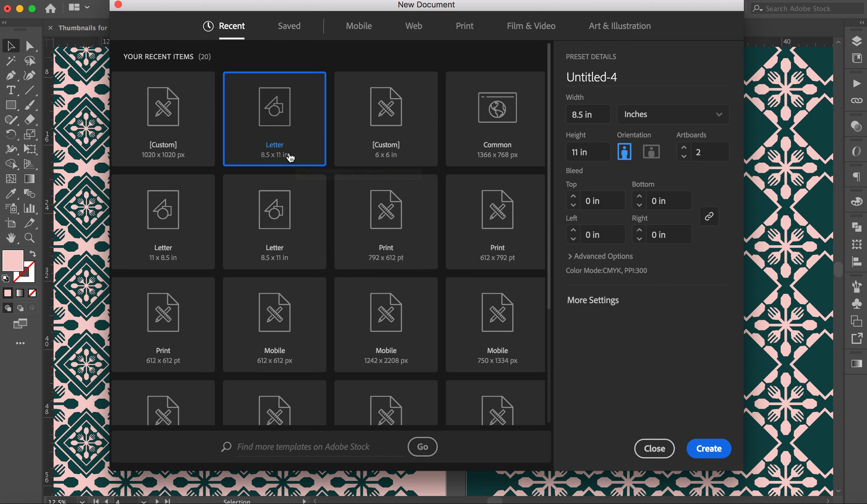
left_click(197, 138)
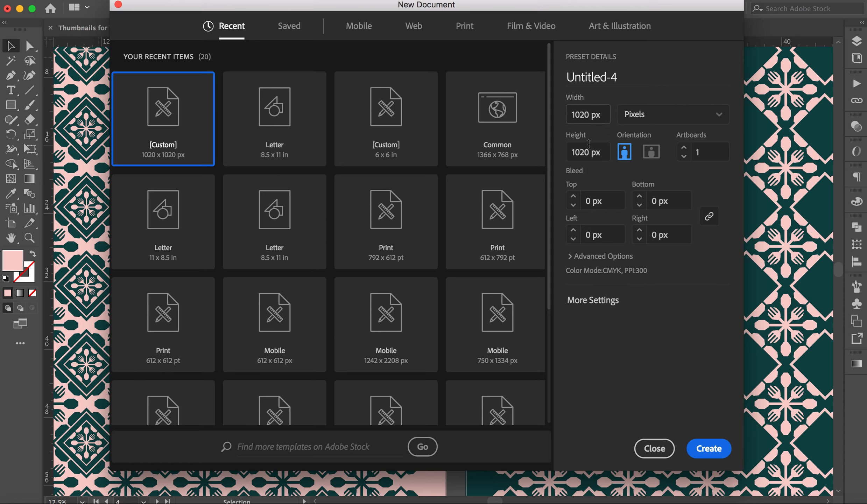
Create the document in pixels at 1020 x 1020 px with two artboards.
left_click(691, 122)
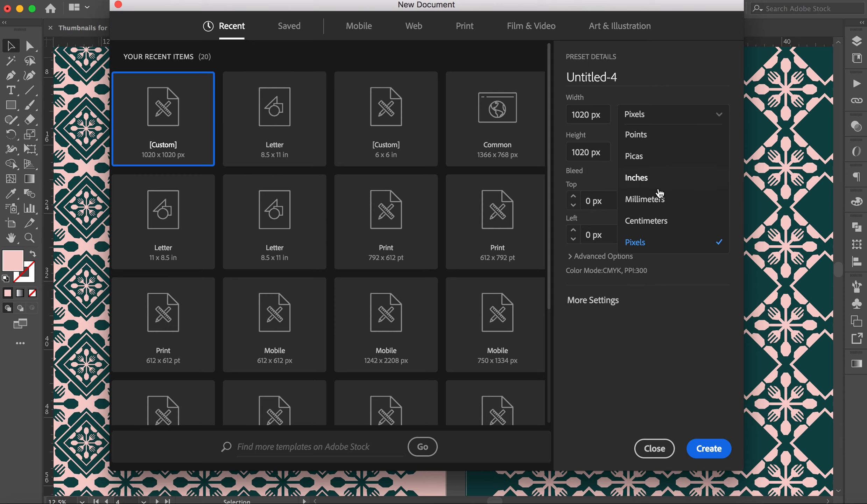
left_click(655, 246)
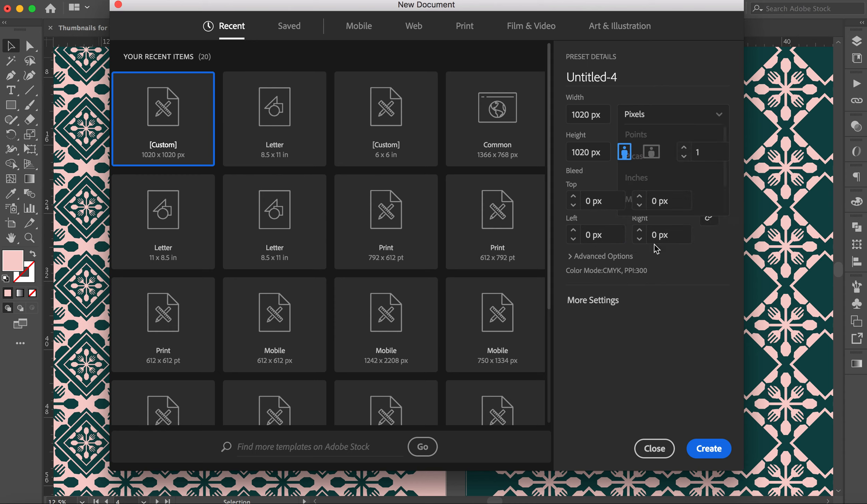
left_click(587, 114)
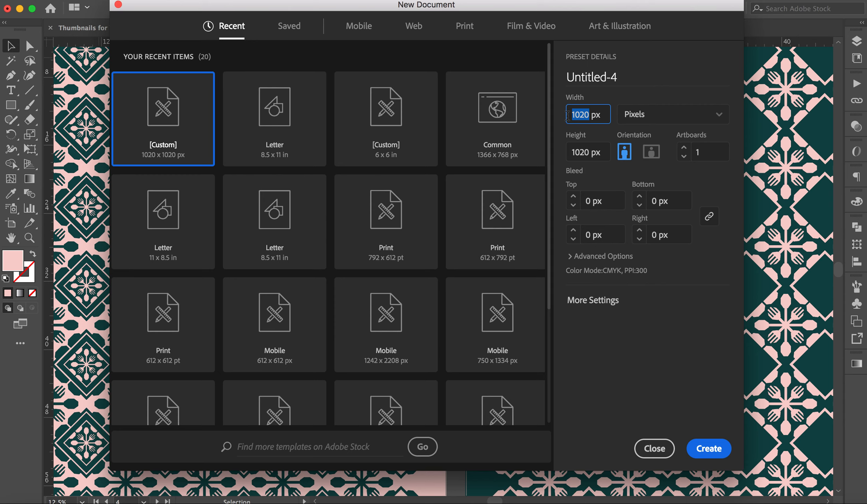
left_click(588, 152)
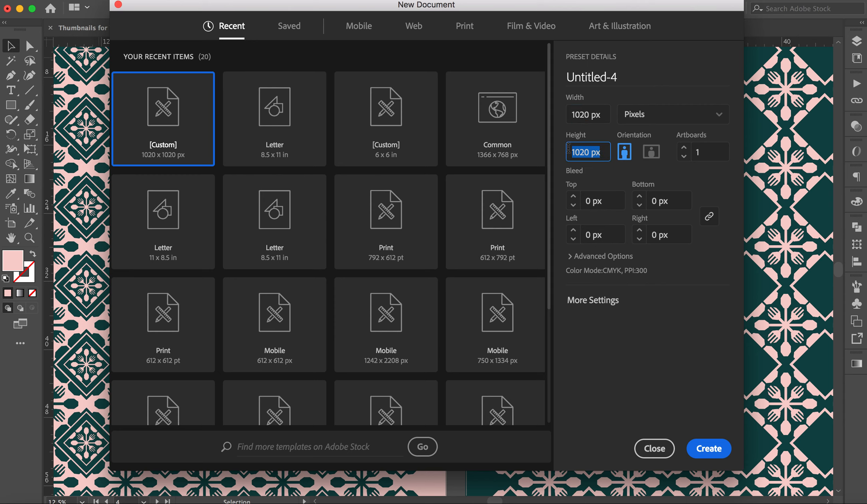
left_click(657, 170)
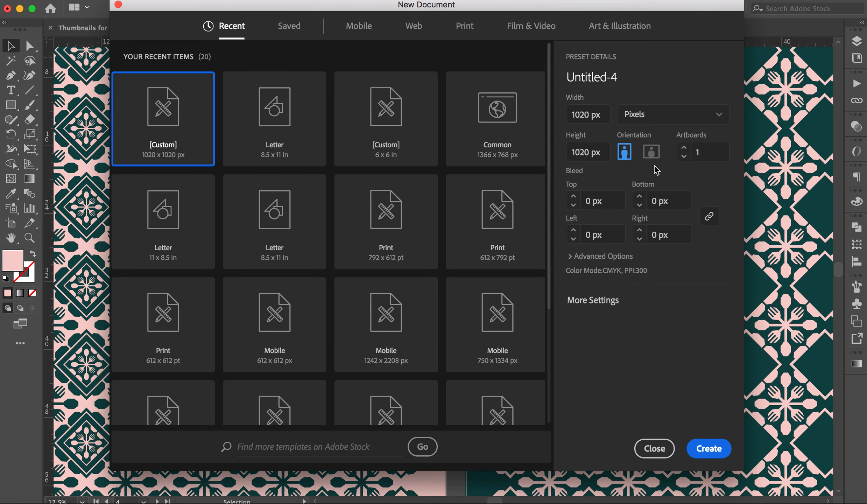
left_click(703, 156)
left_click(719, 450)
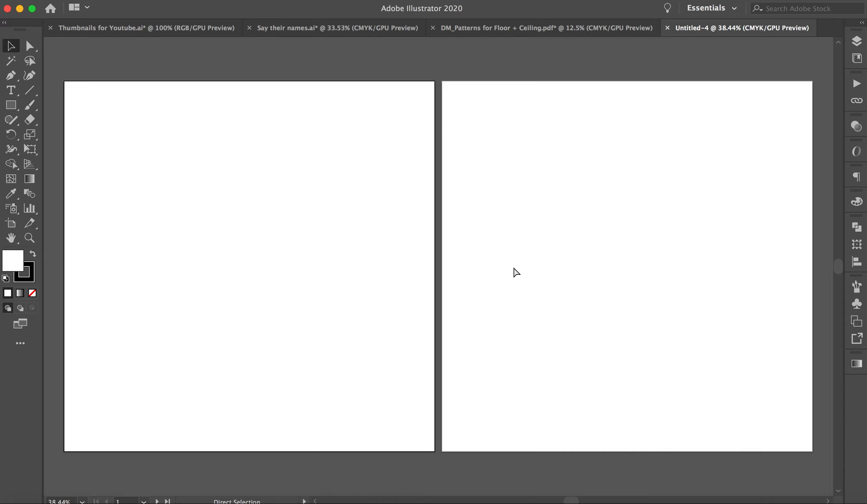
Move Artboard 2 horizontally away from Artboard 1 with the Artboard tool, leaving a wide gap between them.
key("super+minus")
key("super+minus")
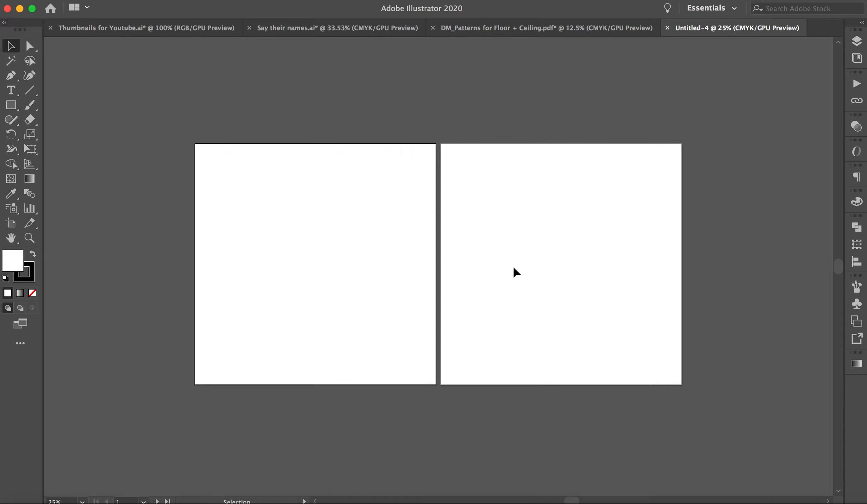
scroll(516, 272, "down", 3)
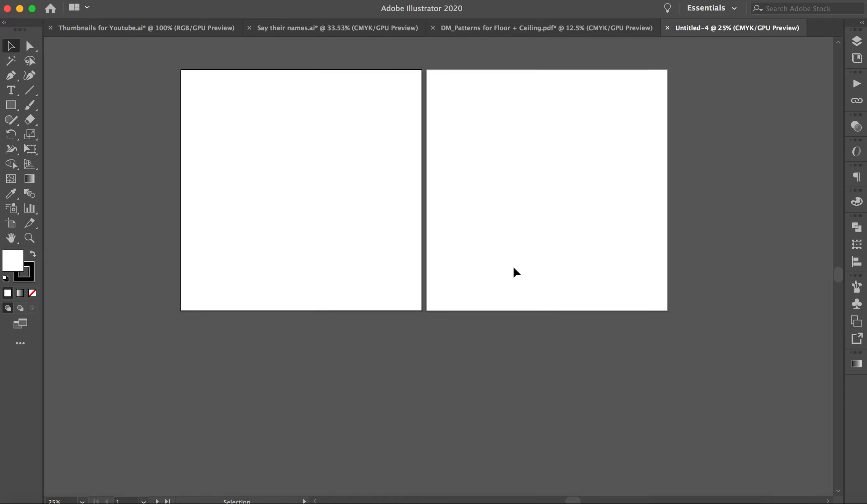
left_click(11, 223)
left_click(11, 46)
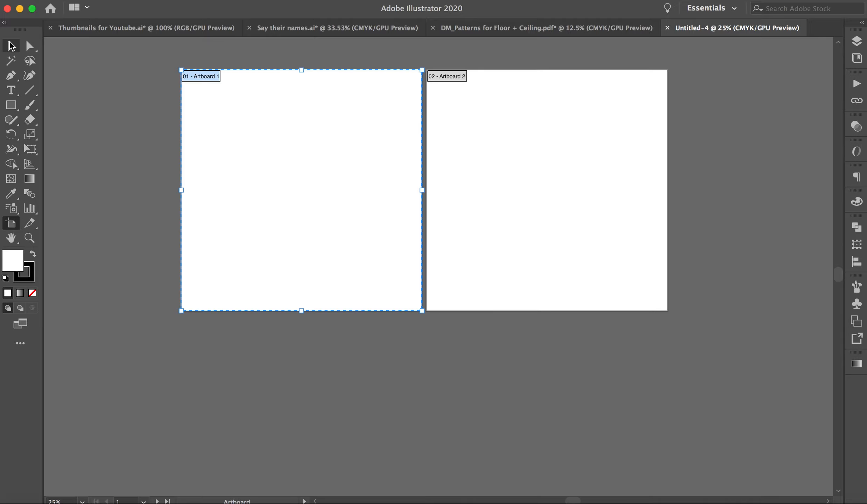
left_click(12, 228)
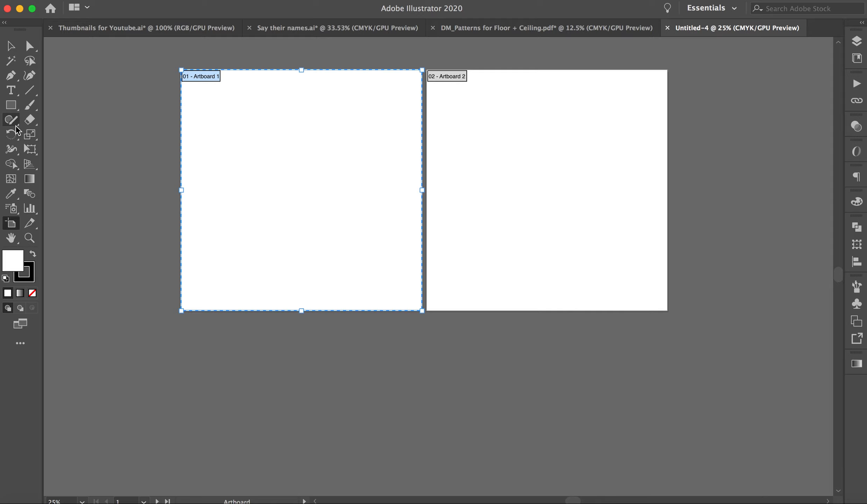
key("v")
left_click(10, 224)
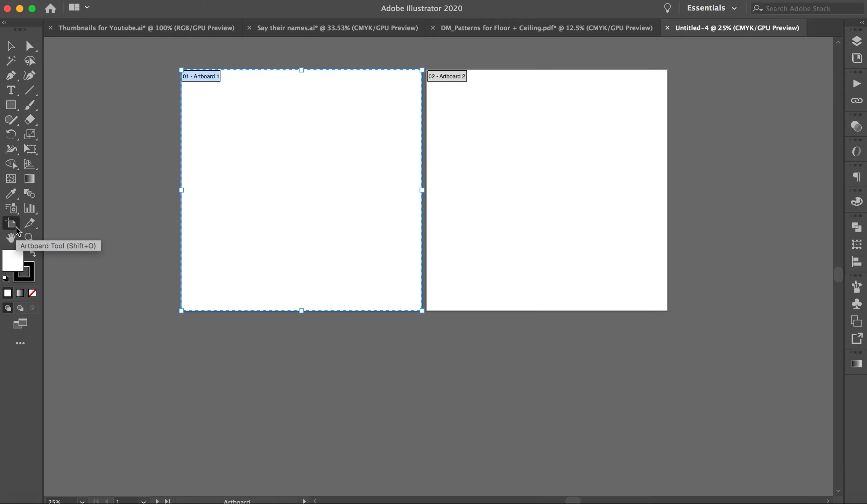
left_click(466, 191)
left_click_drag(466, 166, 601, 167)
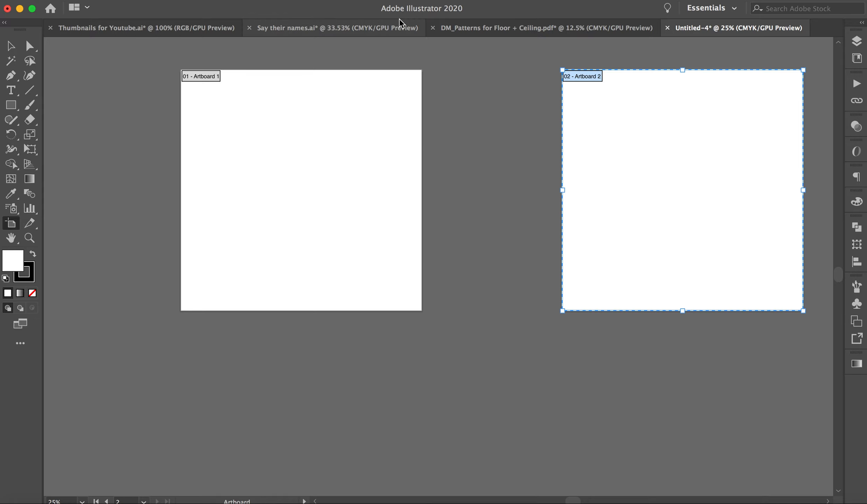
Rename the two artboards as Pattern 1 and Pattern 2.
left_click(319, 0)
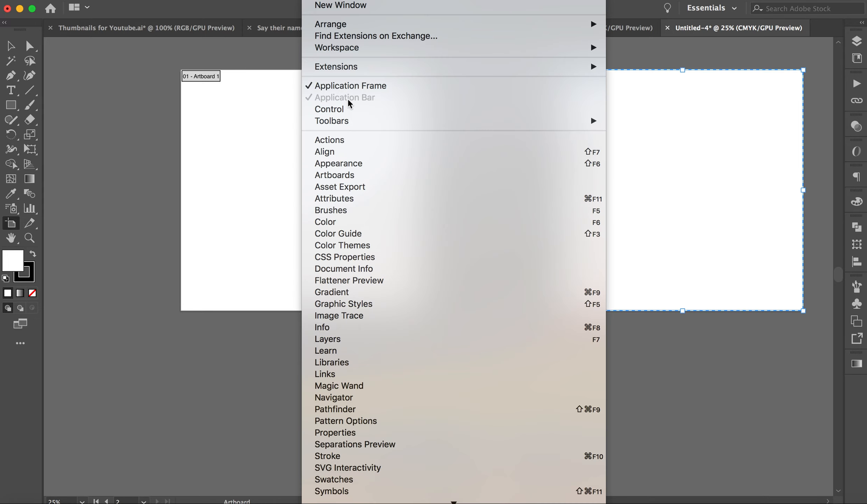
left_click(355, 178)
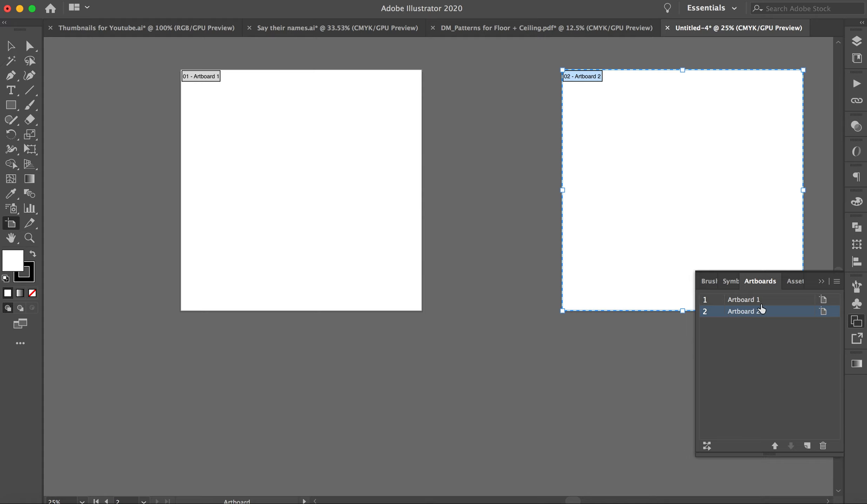
double_click(742, 302)
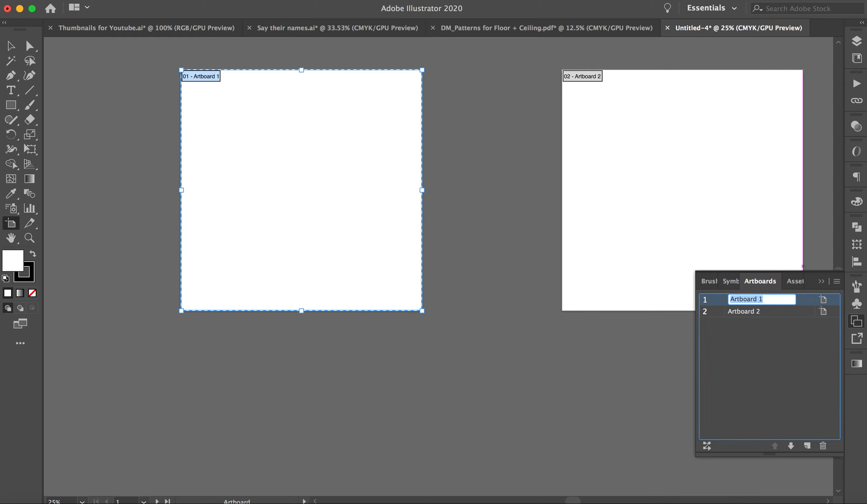
type("P")
double_click(746, 311)
type("attern")
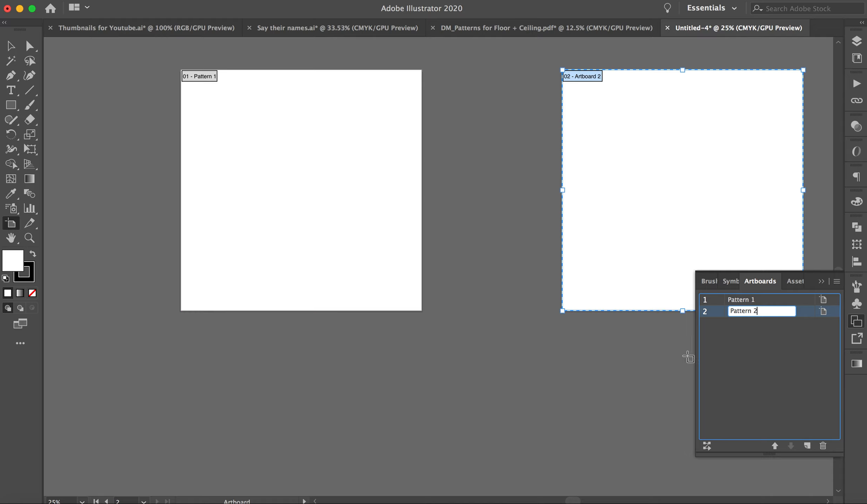
left_click(631, 355)
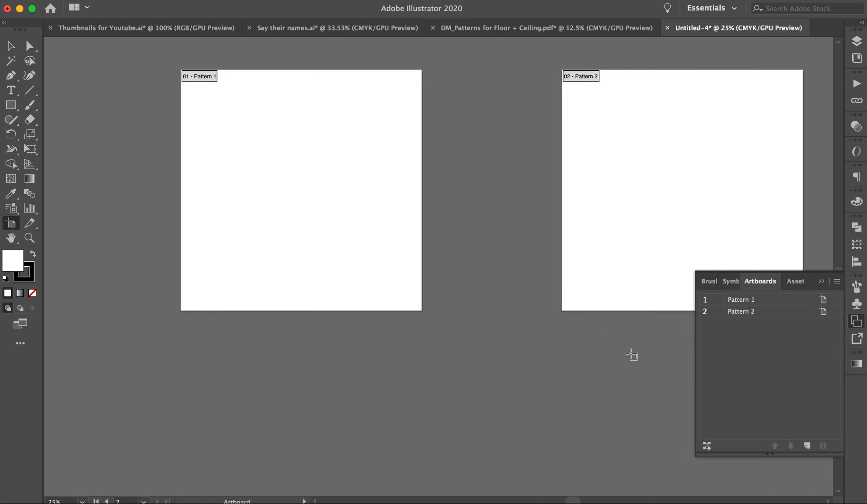
left_click(822, 281)
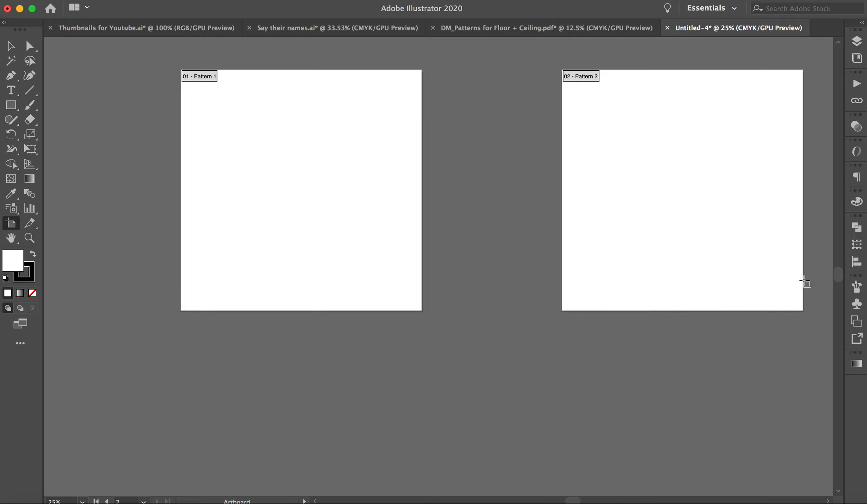
Choose the Rectangle tool and set a dark teal fill with no stroke.
left_click(11, 46)
scroll(121, 102, "up", 3)
scroll(120, 102, "left", 2)
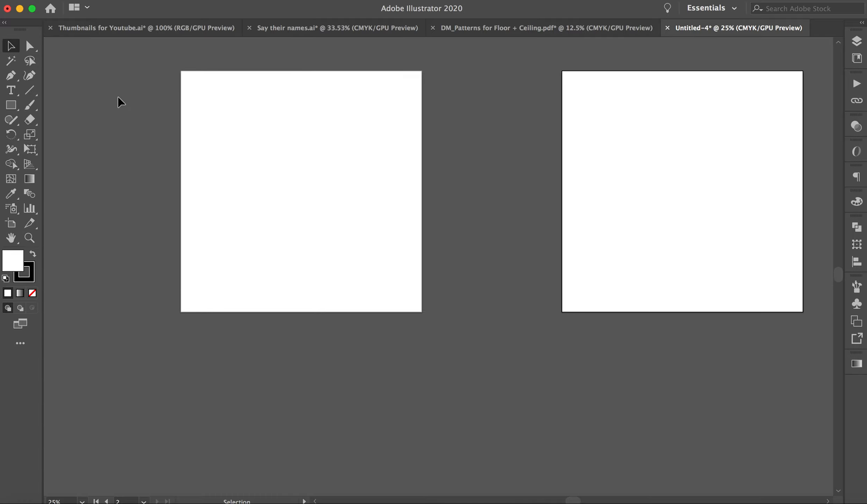
left_click(14, 105)
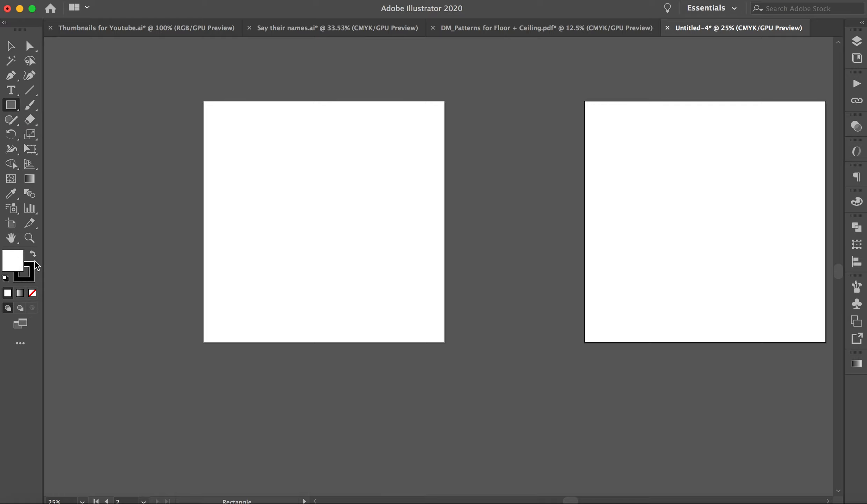
double_click(21, 257)
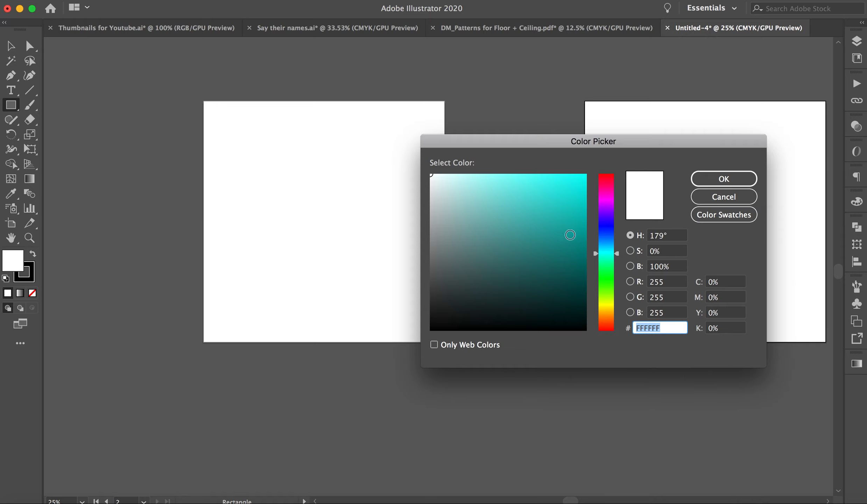
left_click(574, 258)
left_click(713, 179)
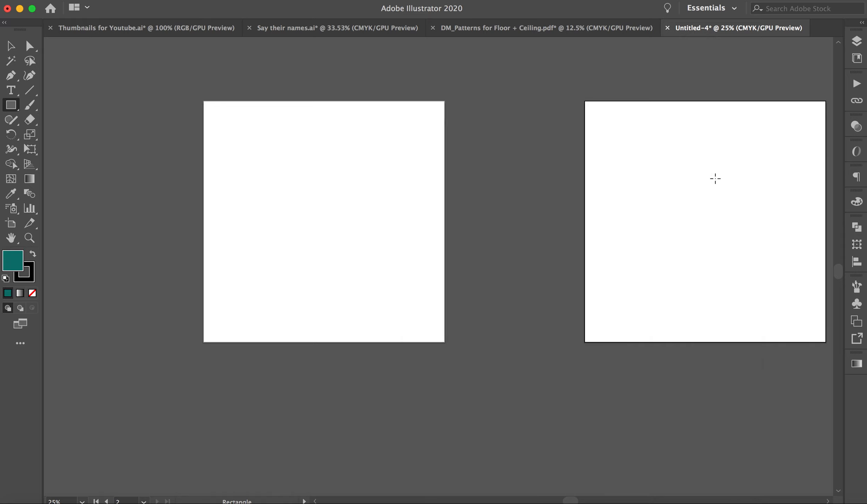
left_click(28, 279)
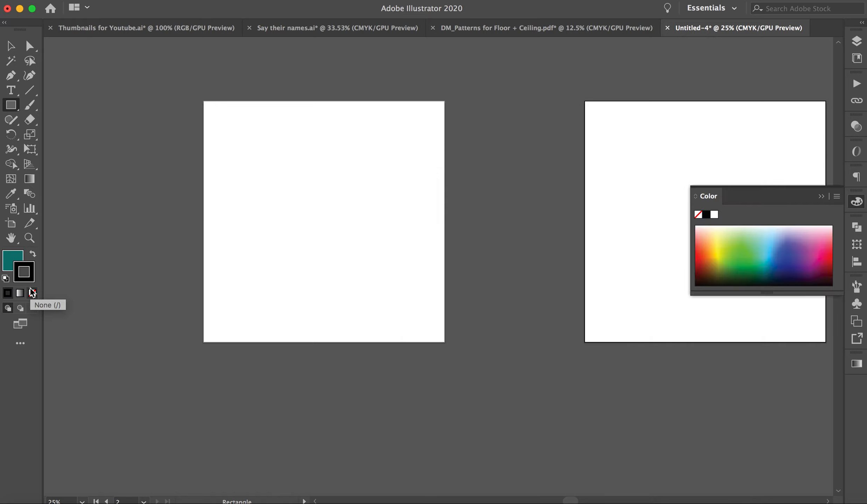
left_click(32, 292)
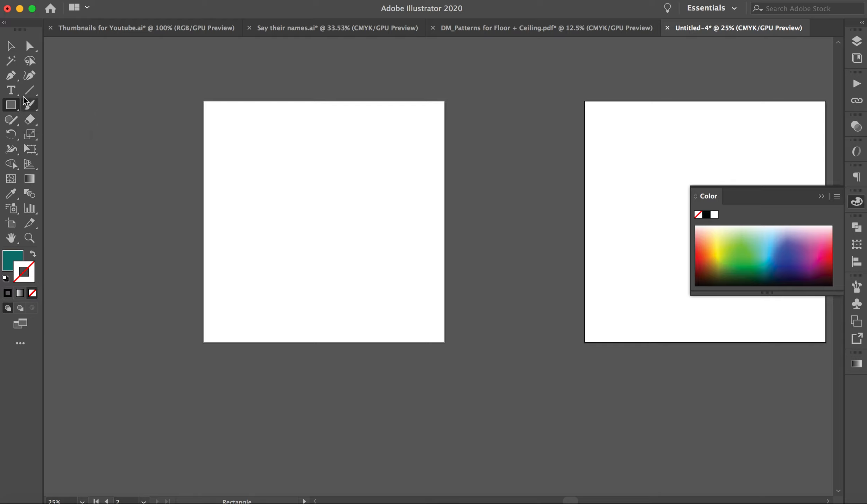
left_click(12, 258)
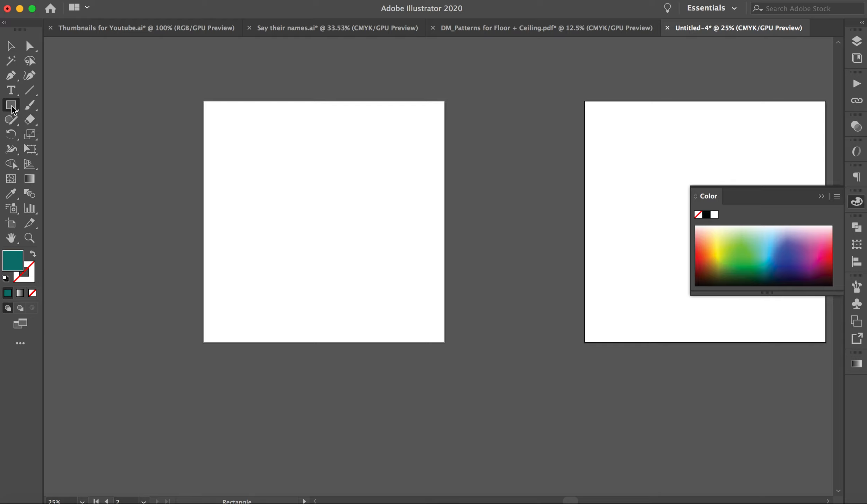
left_click(821, 196)
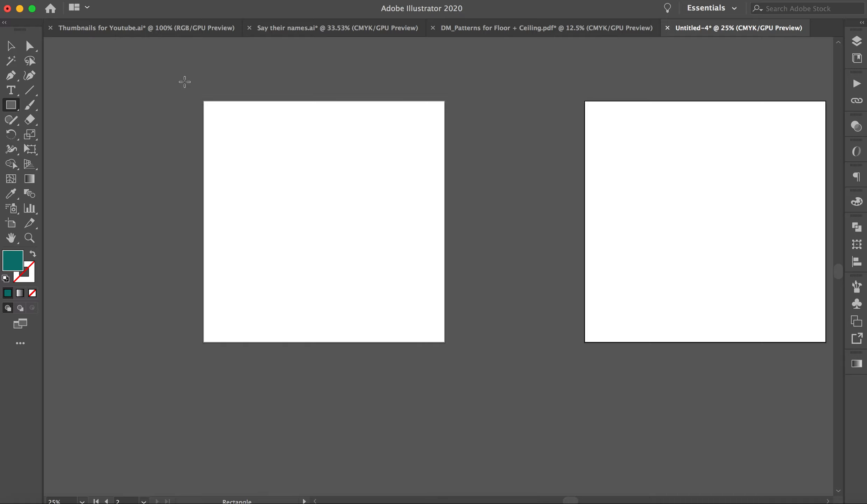
Draw a small teal square and centre it on the upper-left corner of the Pattern 1 artboard.
left_click_drag(184, 81, 258, 143)
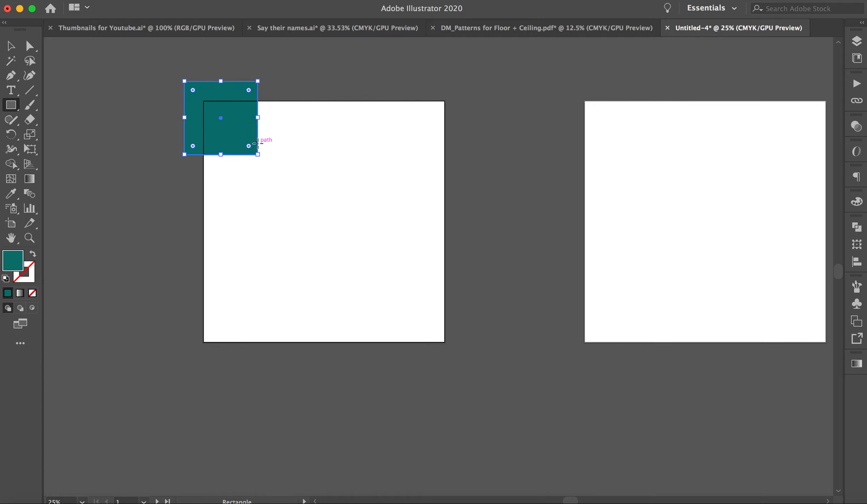
left_click(13, 46)
left_click(134, 117)
left_click_drag(235, 131, 223, 114)
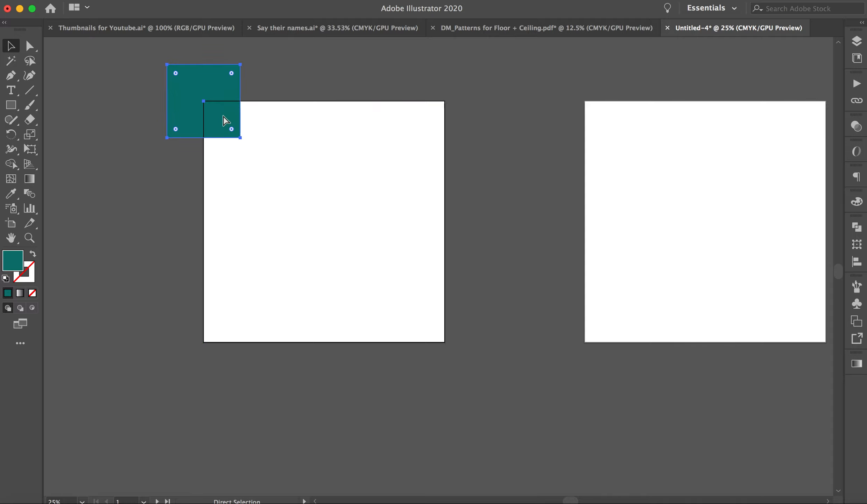
Fine-tune the teal square's position so its centre snaps to the intersection at the artboard's upper-left corner.
key("super+equal")
scroll(523, 275, "down", 5)
scroll(523, 275, "right", 5)
left_click(477, 124)
mouse_move(363, 199)
left_mouse_down()
mouse_move(394, 236)
mouse_move(373, 223)
mouse_move(361, 197)
left_mouse_up()
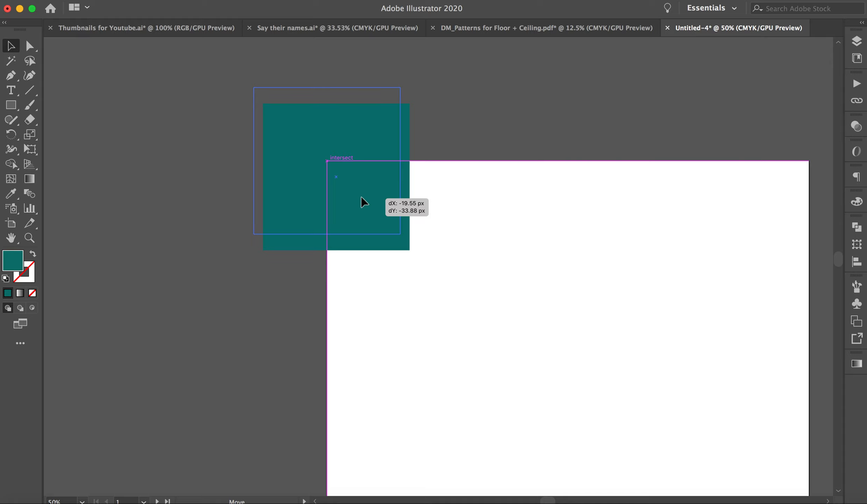
left_click_drag(361, 197, 361, 198)
left_click(308, 282)
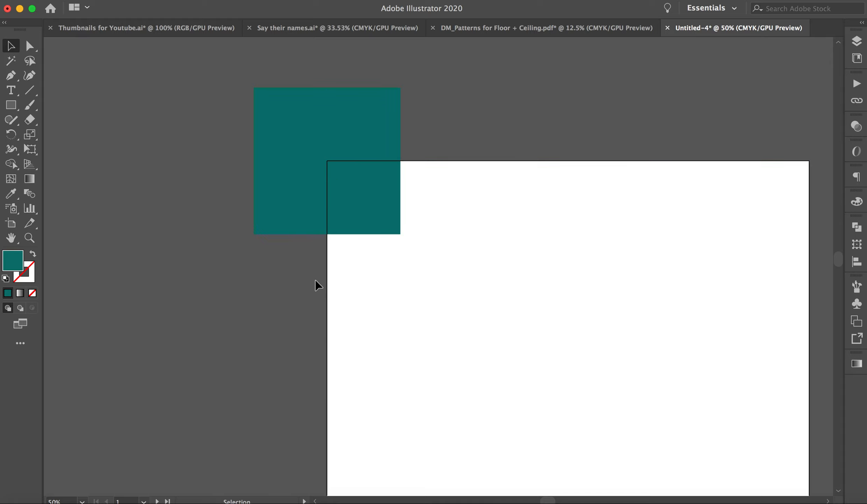
Duplicate the teal square so the copy is centred on the upper-right corner of the Pattern 1 artboard.
scroll(315, 282, "right", 1)
scroll(315, 284, "right", 5)
left_click(245, 222)
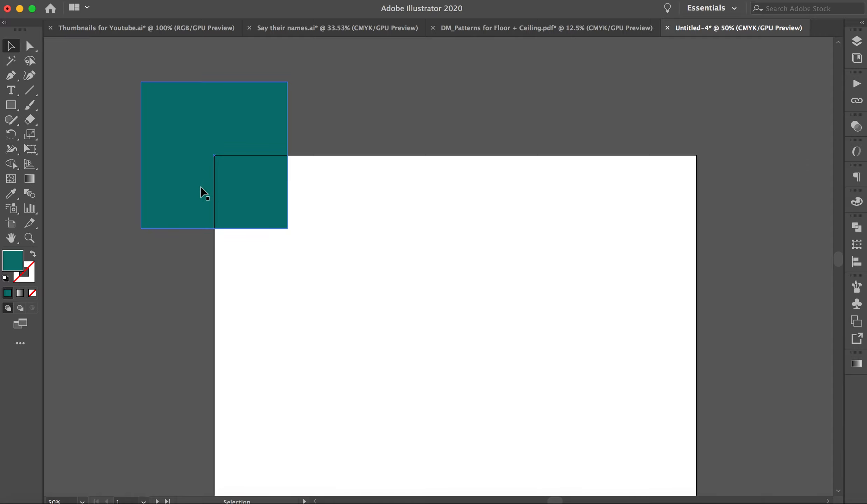
left_click_drag(178, 182, 220, 173)
key("super+z")
left_click(339, 123)
left_click(246, 129)
left_click_drag(245, 129, 724, 168)
left_click(529, 212)
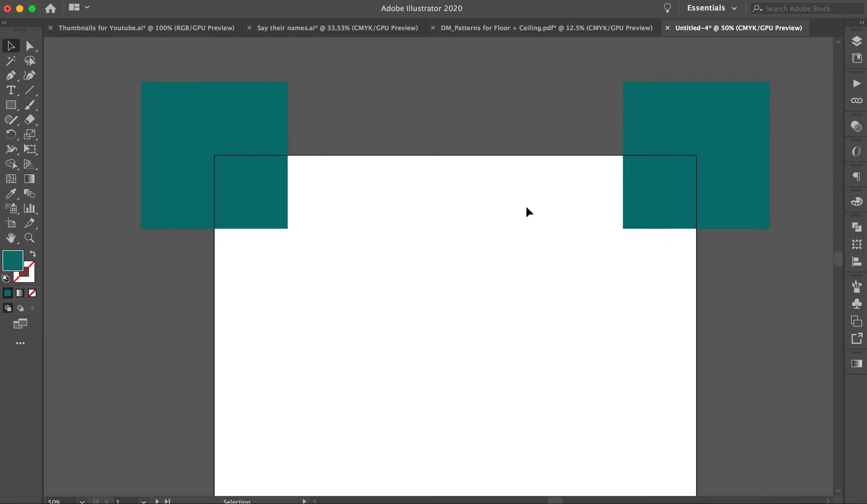
Place another copy of the teal square in the middle area of the Pattern 1 artboard.
scroll(529, 211, "down", 5)
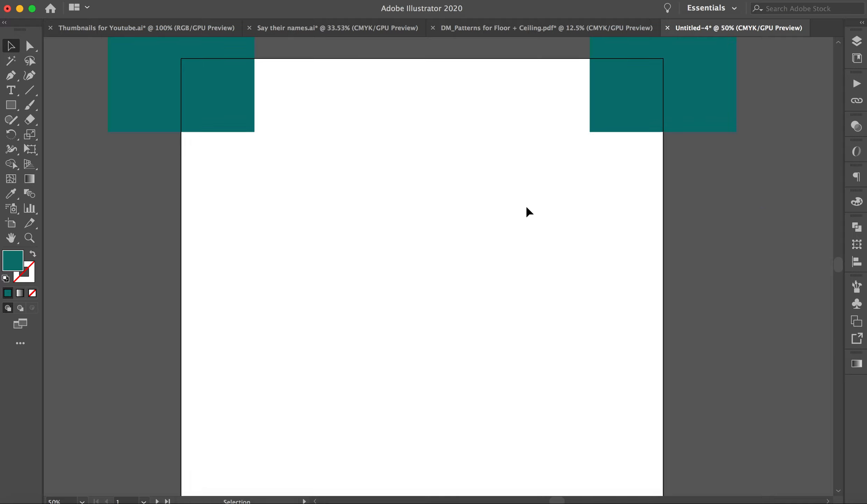
left_click(211, 80)
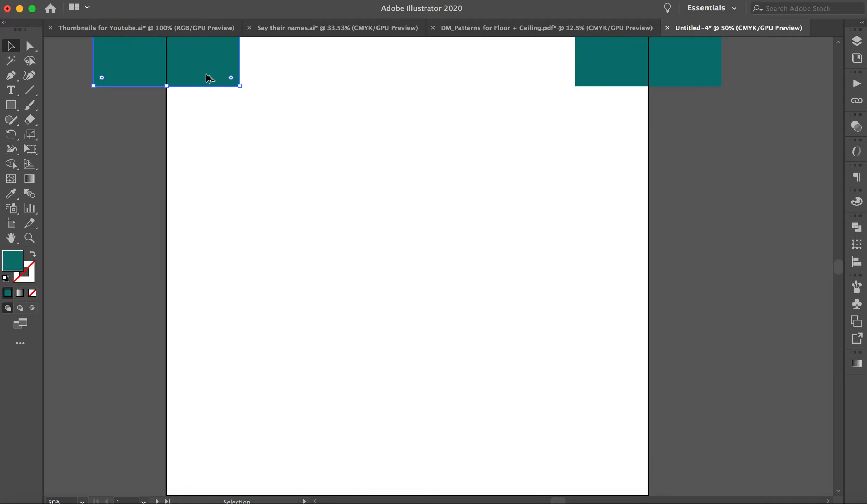
left_click_drag(209, 80, 441, 271)
left_click(414, 363)
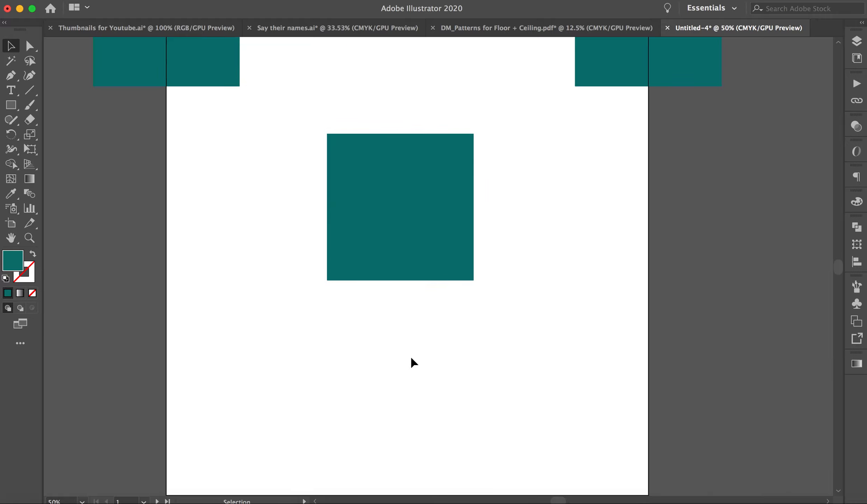
Duplicate the teal square onto the lower-left and lower-right corners of the Pattern 1 artboard.
scroll(414, 363, "down", 2)
scroll(414, 363, "left", 1)
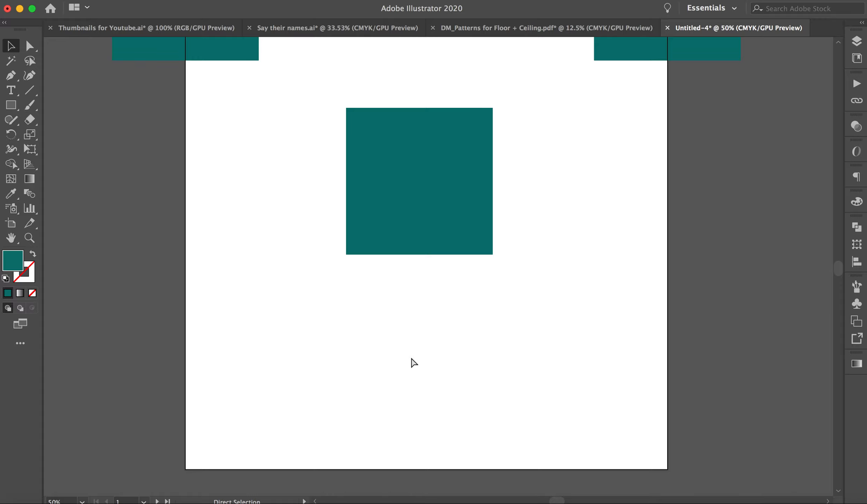
key("super+minus")
left_click_drag(307, 110, 360, 430)
left_click_drag(244, 404, 565, 394)
mouse_move(600, 426)
left_mouse_down()
mouse_move(609, 420)
mouse_move(602, 420)
left_mouse_up()
left_click(628, 292)
left_click_drag(455, 251, 467, 285)
key("super+z")
left_click(374, 113)
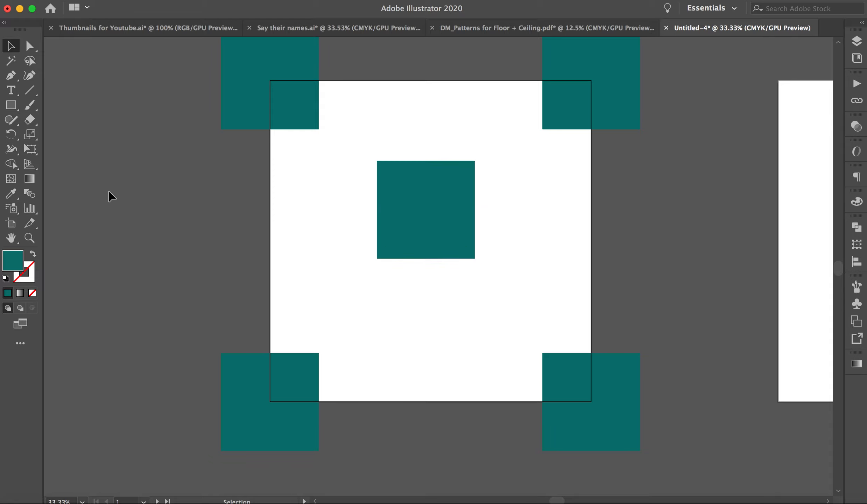
Activate the Artboard tool to reveal the artboard's midpoint handles and show the rulers.
left_click(12, 224)
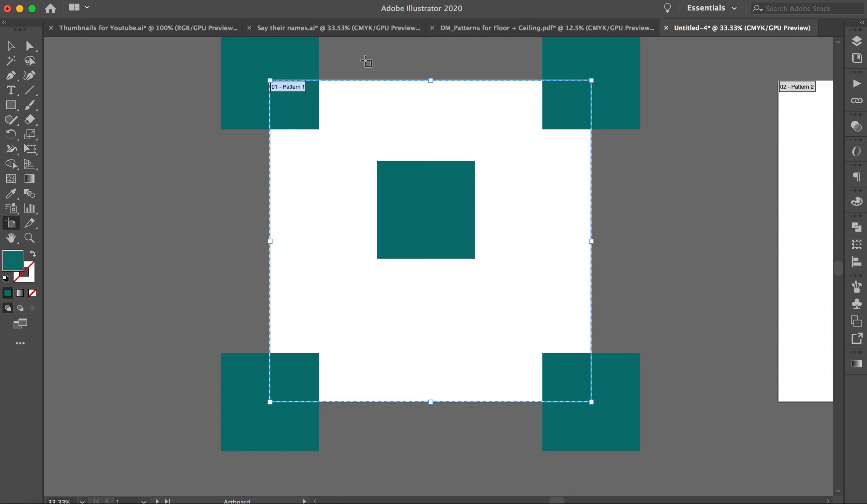
key("super+r")
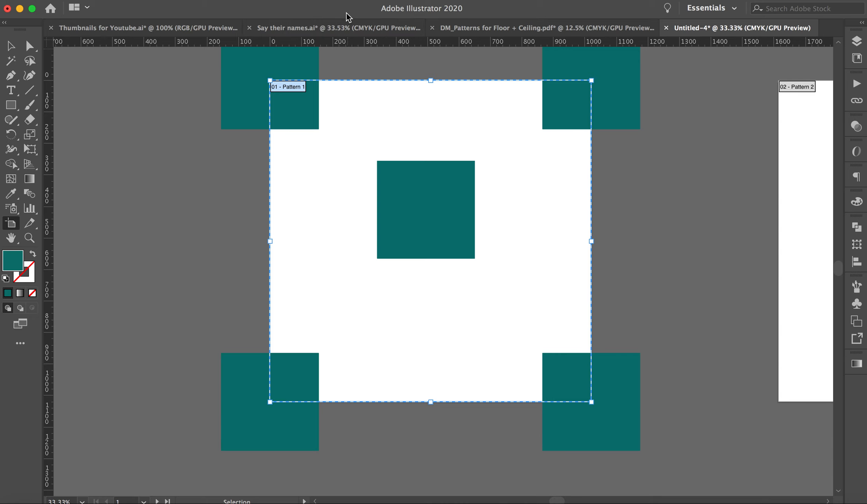
key("super+z")
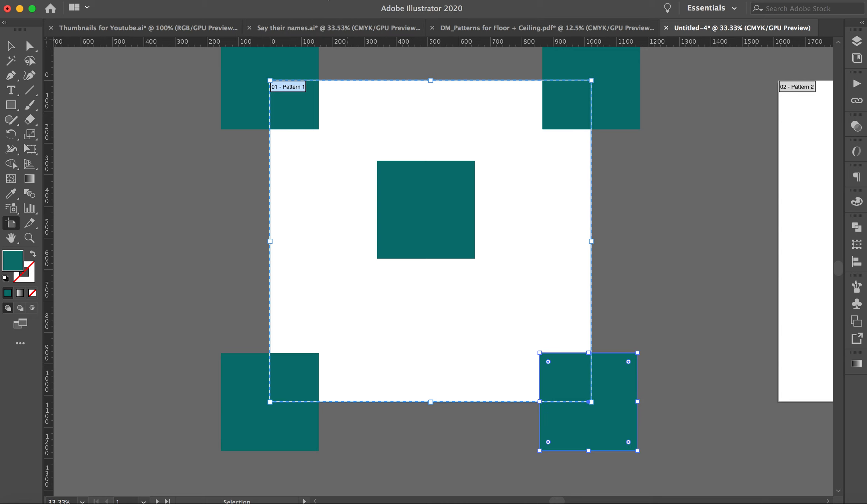
left_click(329, 0)
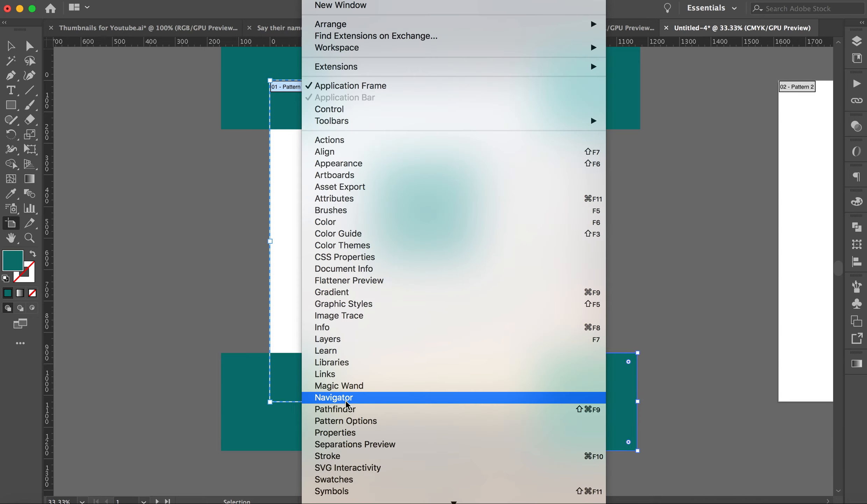
mouse_move(355, 503)
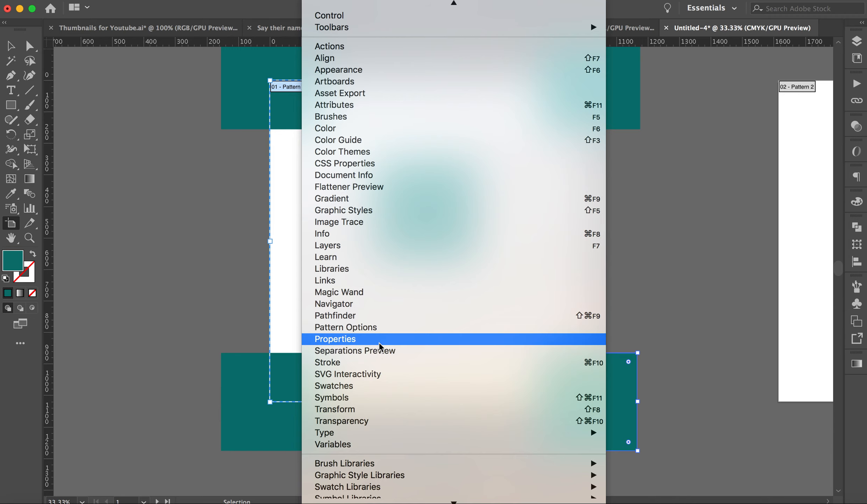
scroll(380, 343, "down", 1)
scroll(381, 367, "down", 4)
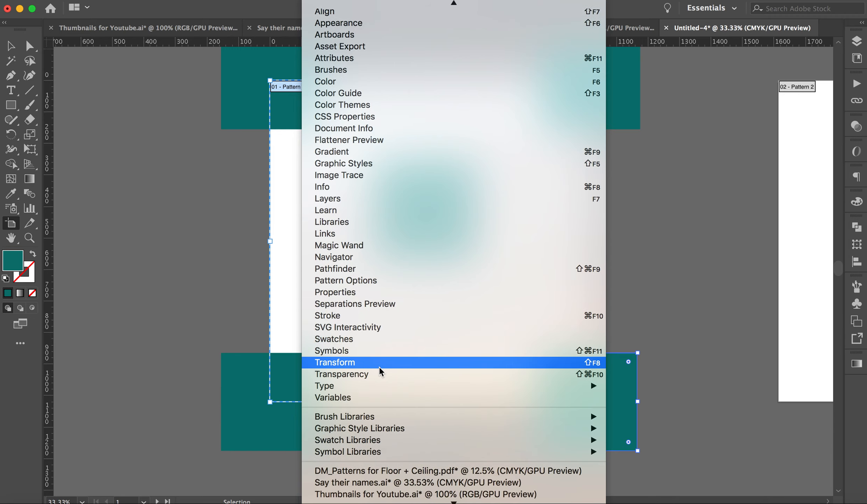
scroll(382, 369, "up", 11)
scroll(381, 371, "up", 1)
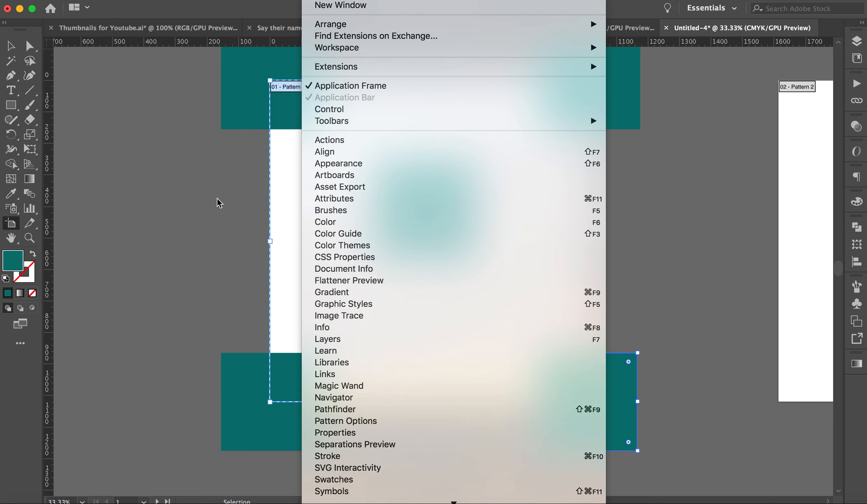
left_click(14, 47)
left_click(100, 101)
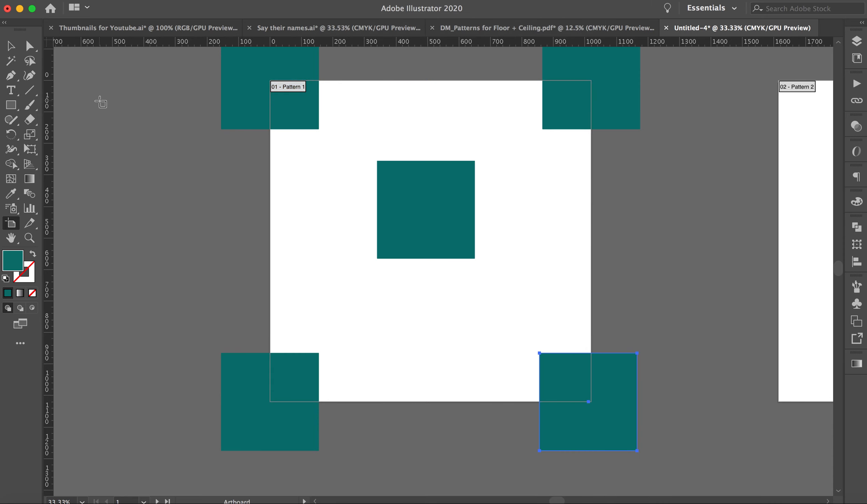
Return to the Selection tool with the rulers shown and nothing selected.
key("v")
key("super+r")
key("shift+o")
key("super+r")
key("shift+o")
key("v")
left_click(142, 124)
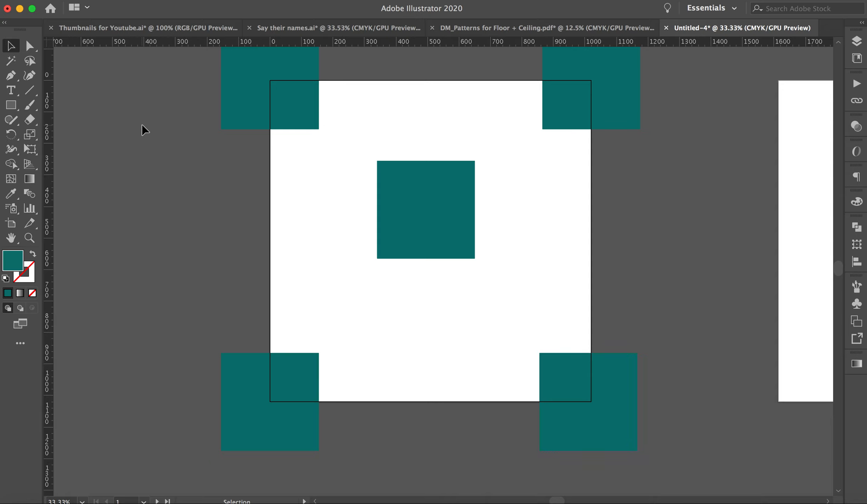
Add a vertical guide at about 500 on the ruler and a horizontal guide just above the artboard's vertical midpoint.
left_click(428, 195)
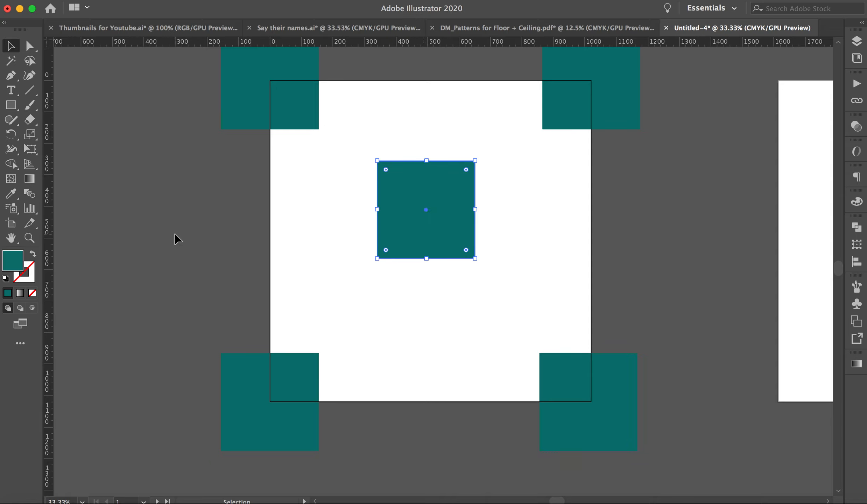
left_click(14, 223)
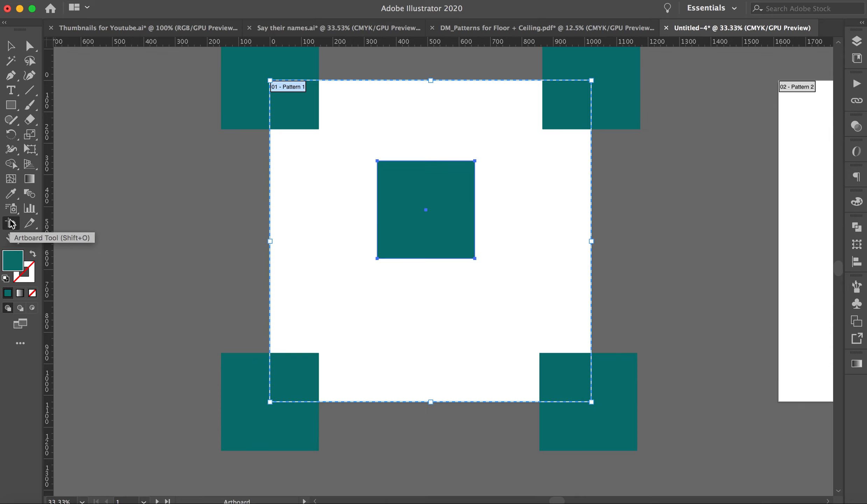
key("super")
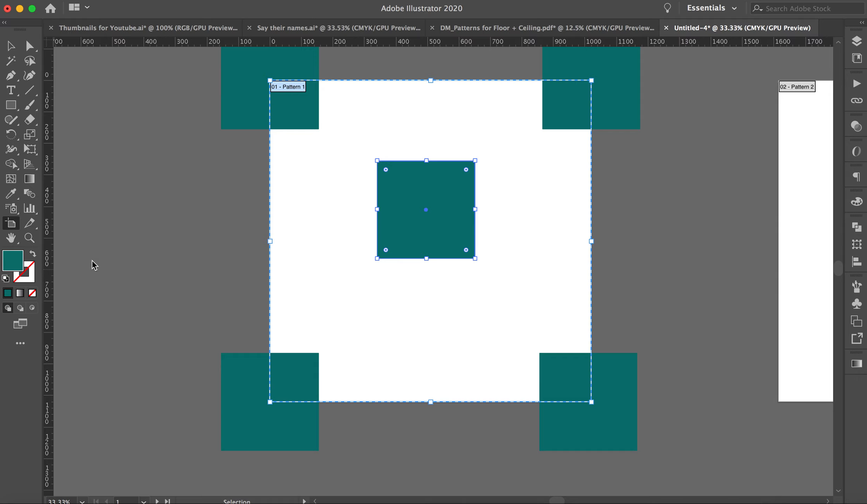
left_click(11, 46)
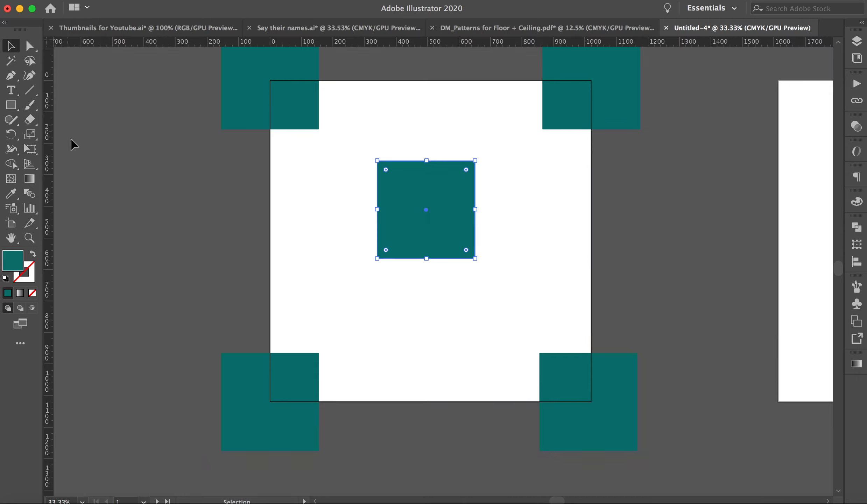
left_click_drag(51, 160, 467, 122)
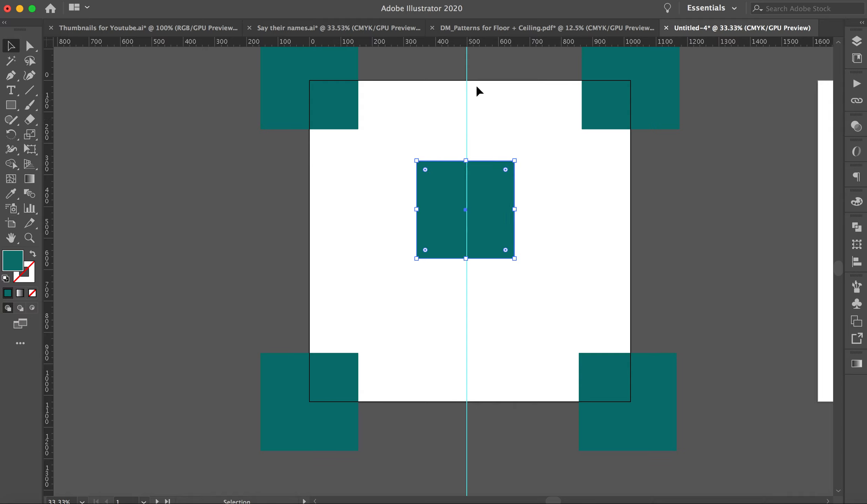
left_click_drag(480, 42, 490, 233)
Unlock the guides and move the horizontal guide onto the vertical midpoint of the Pattern 1 artboard.
left_click(11, 223)
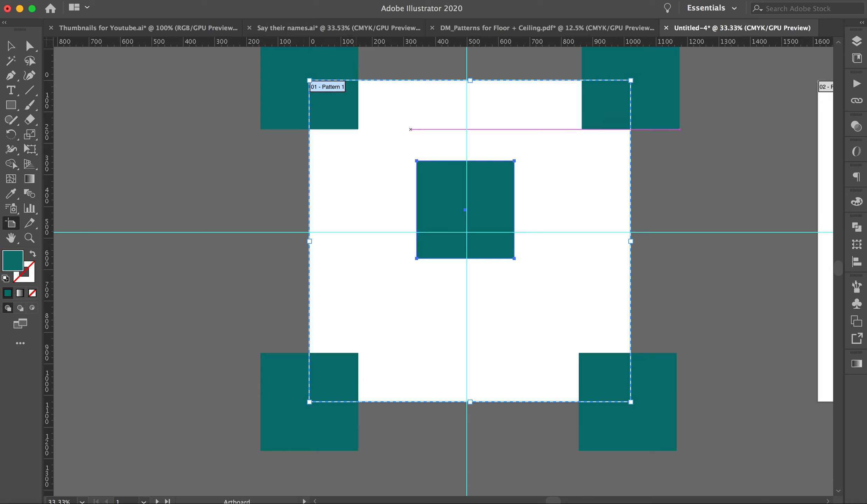
key("v")
left_click(318, 0)
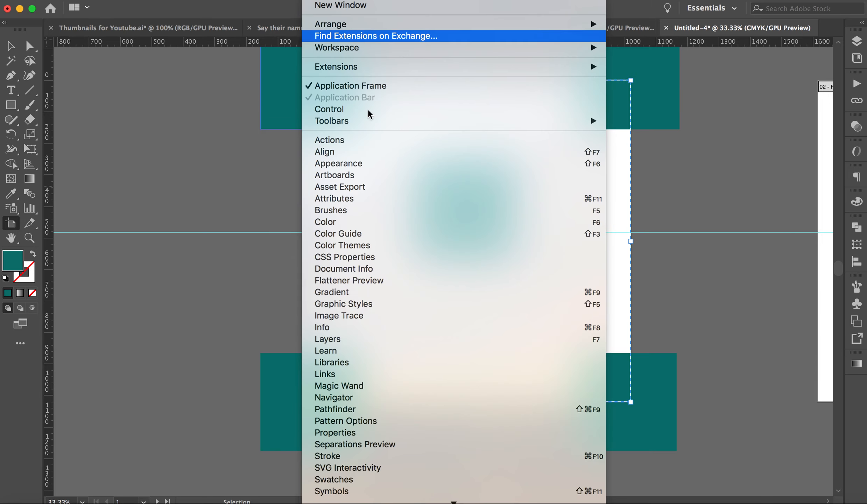
mouse_move(290, 0)
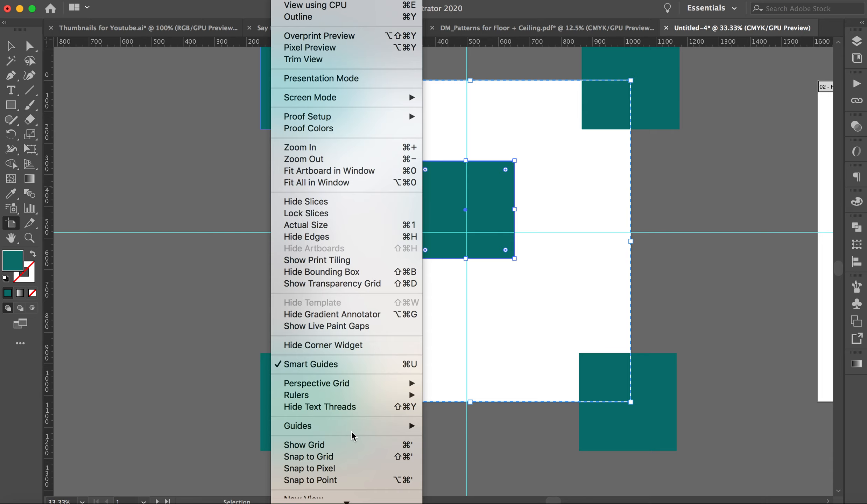
mouse_move(352, 433)
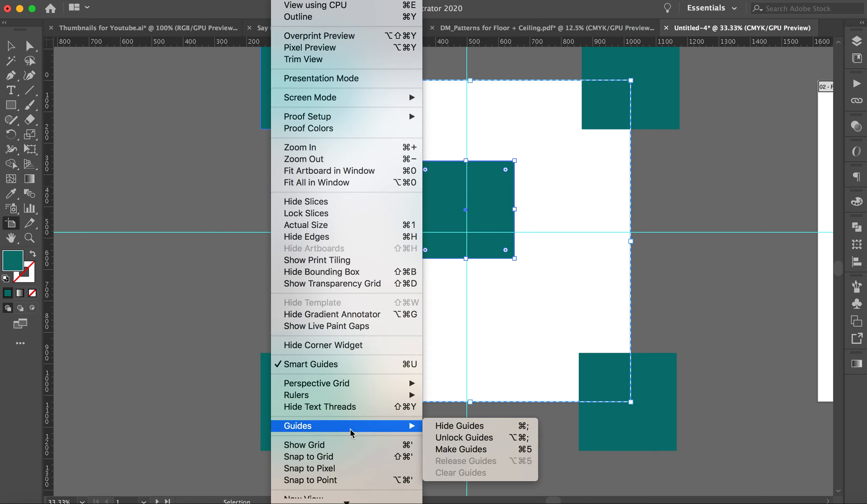
left_click(455, 438)
left_click(11, 45)
left_click_drag(272, 233, 272, 243)
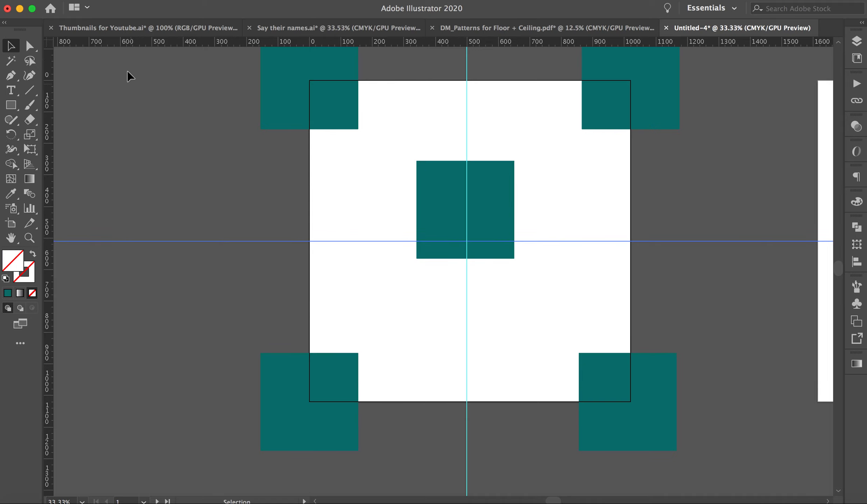
Lock the guides.
left_click(281, 0)
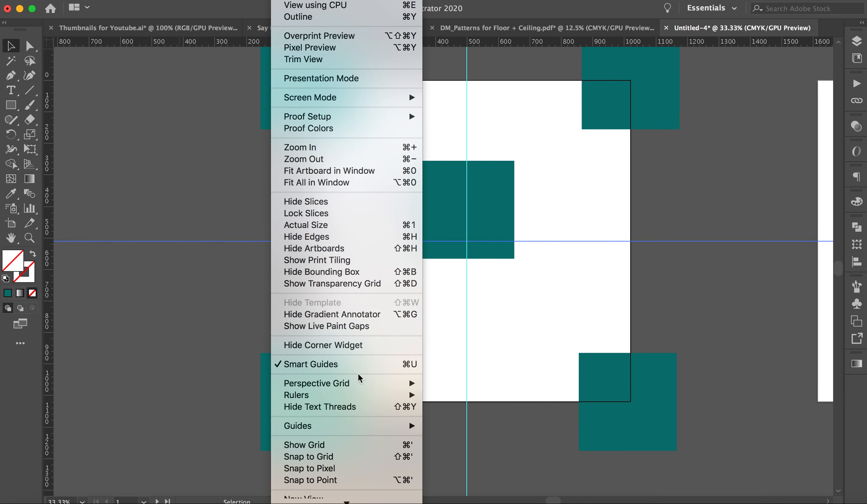
mouse_move(361, 429)
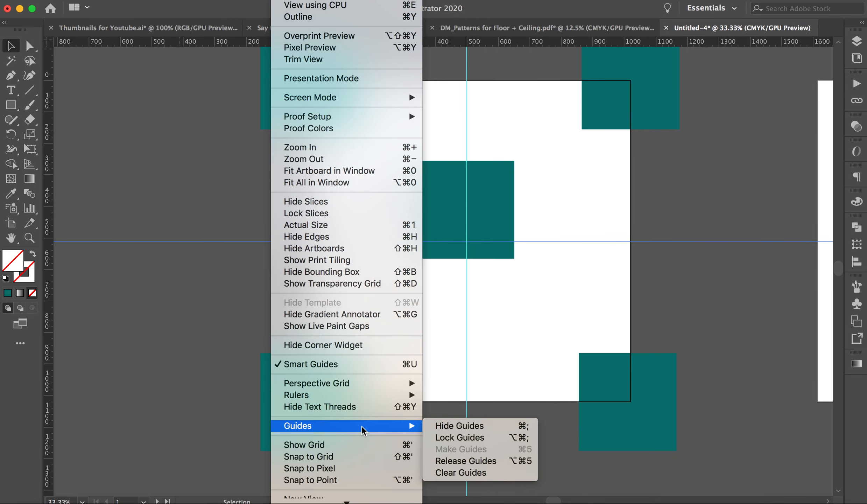
left_click(452, 437)
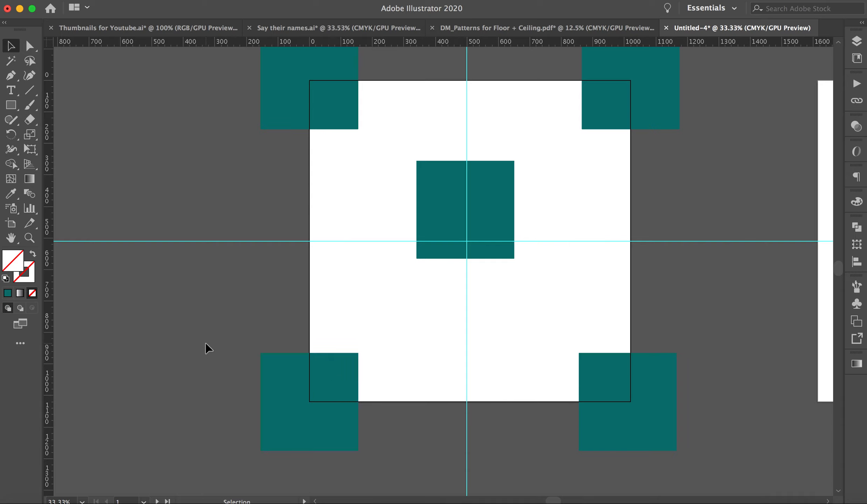
Move the middle teal square down and nudge it until its centre sits on the guides' intersection.
left_click_drag(506, 187, 507, 221)
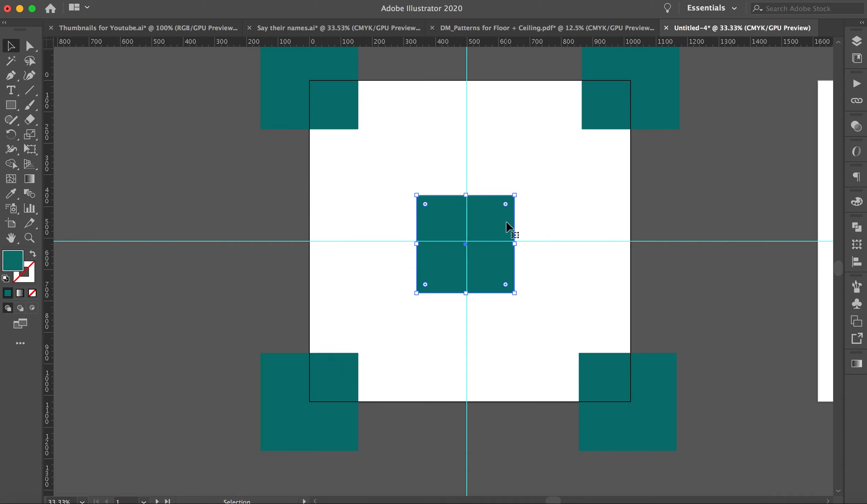
key("Right")
key("Right")
key("Right")
key("Right")
key("Up")
key("Up")
key("Up")
key("Up")
key("Up")
key("Up")
key("Up")
left_click(662, 206)
left_click_drag(340, 94, 418, 166)
scroll(565, 191, "right", 5)
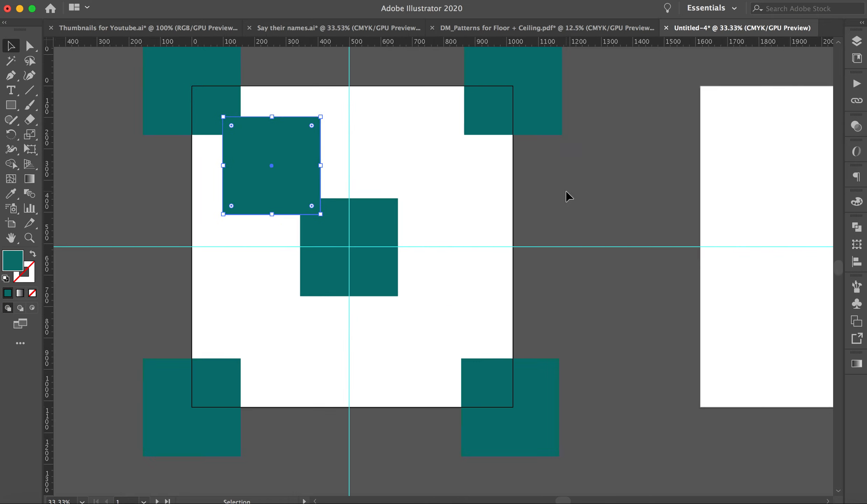
key("ctrl+z")
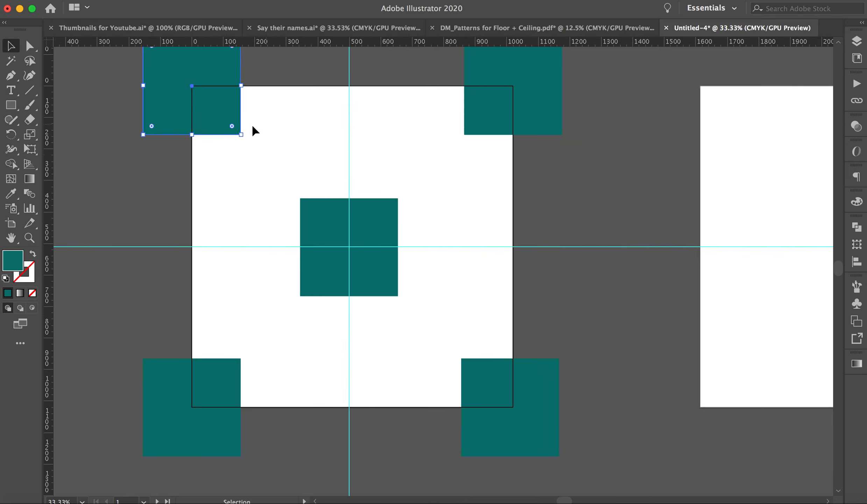
Copy the upper-left teal square diagonally towards the centre square and set the copy's fill to light green B7EA6C.
left_click_drag(248, 126, 321, 197)
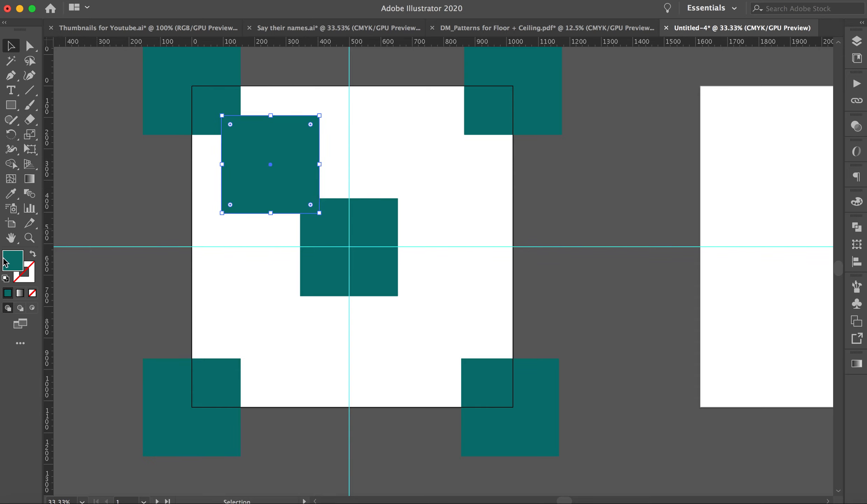
double_click(18, 267)
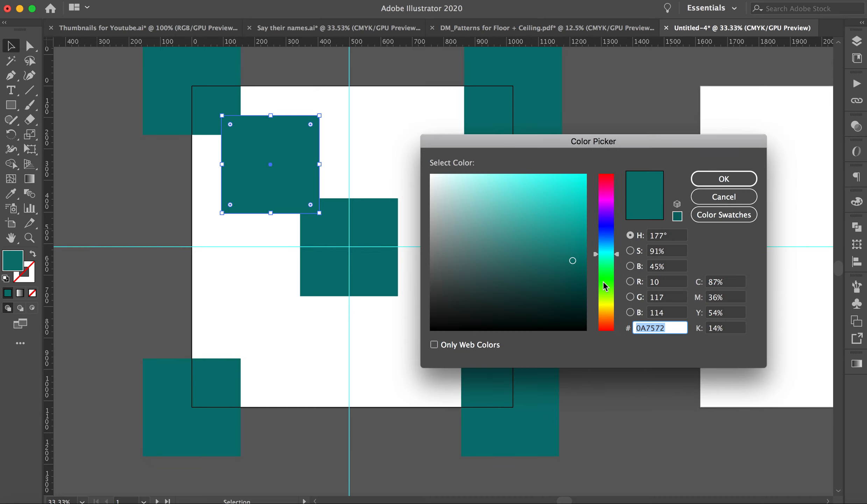
left_click(611, 295)
left_click(515, 185)
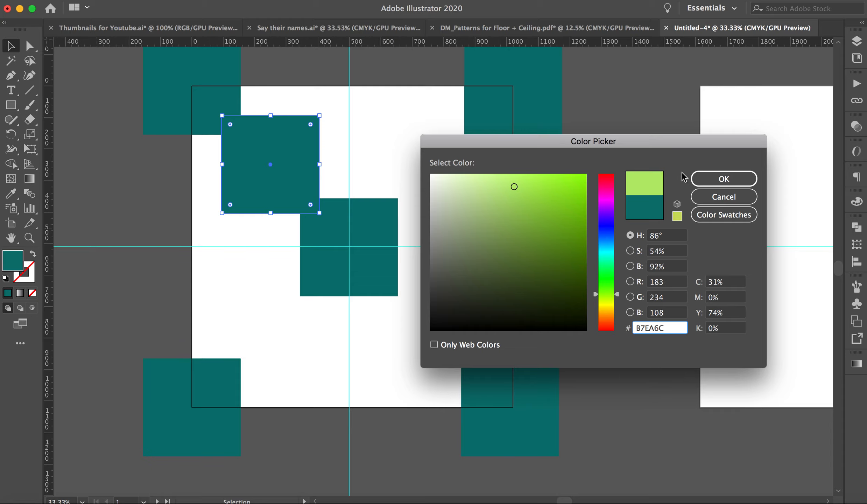
left_click(723, 179)
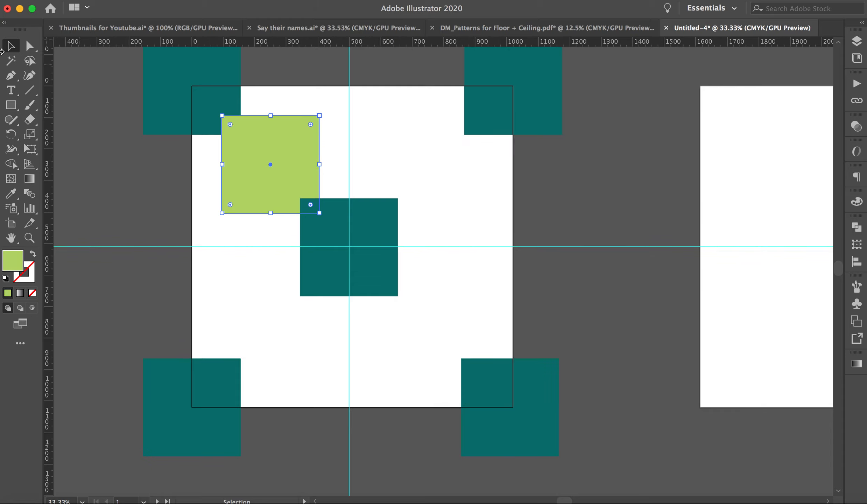
Copy the light green square horizontally across the vertical guide, partly overlapping the upper-right teal square.
left_click(179, 184)
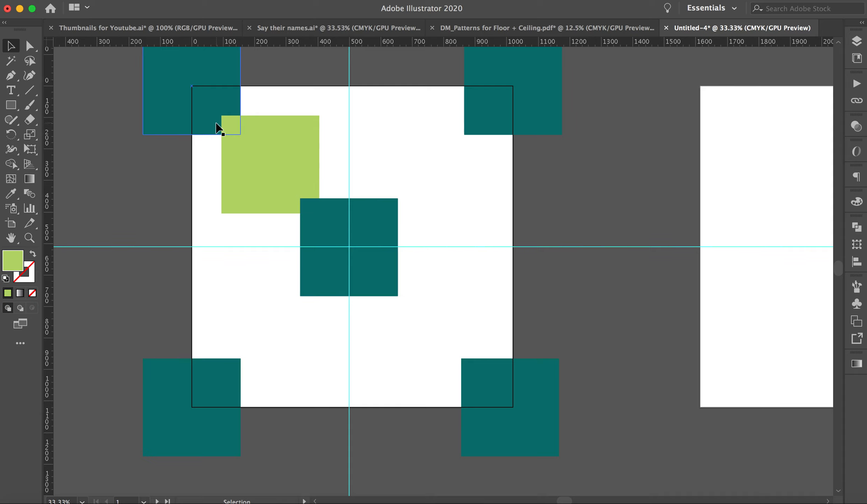
left_click_drag(270, 160, 432, 161)
left_click(477, 265)
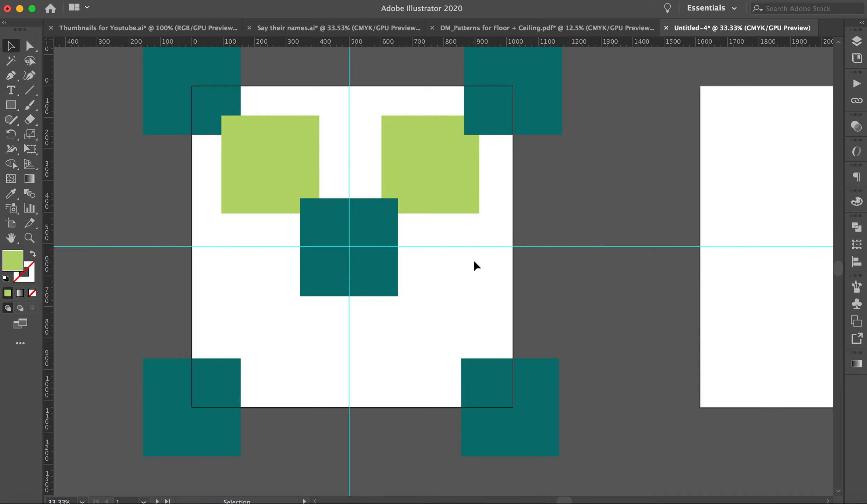
Copy both light green squares straight down so they sit between the centre teal square and the two lower teal squares.
left_click(296, 165)
left_click(406, 169, "shift")
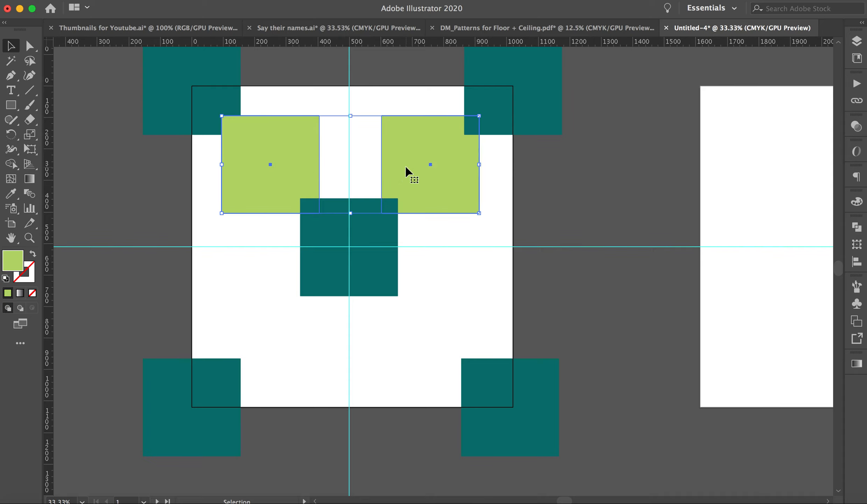
left_click_drag(406, 168, 403, 332)
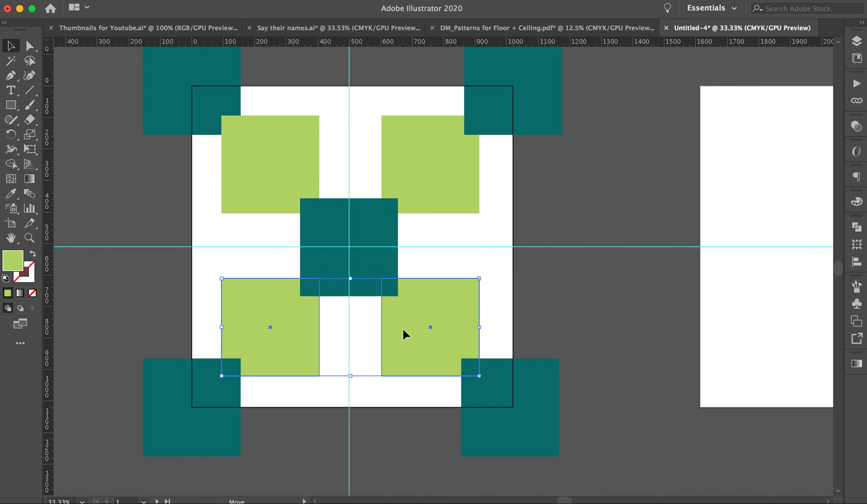
left_click(453, 259)
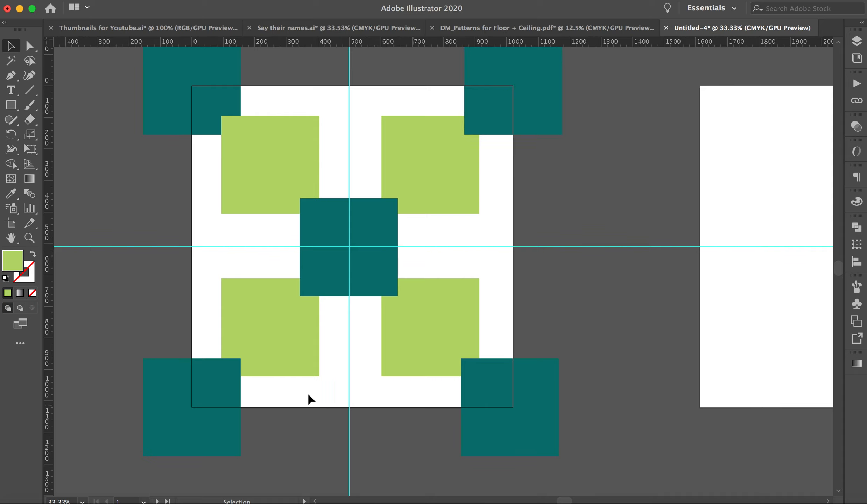
Draw a rectangle over the squares that covers the Pattern 1 artboard exactly, from its upper-left to its lower-right corner.
left_click_drag(194, 87, 193, 87)
key("super+minus")
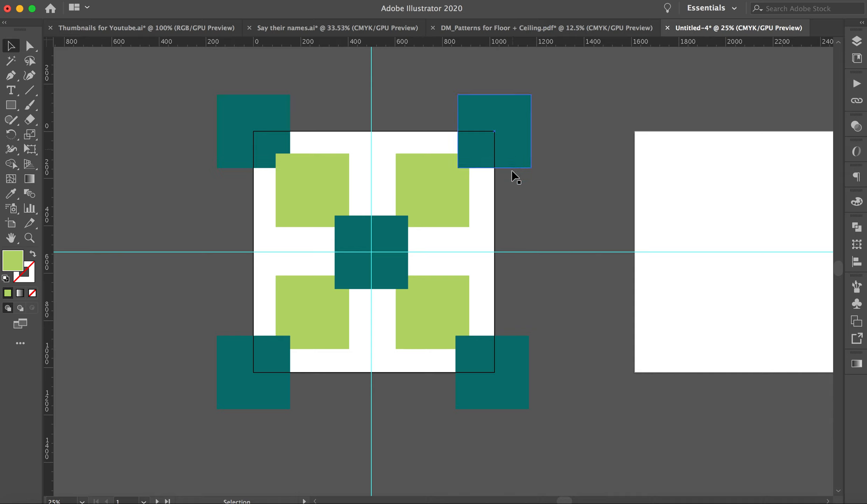
left_click(247, 111)
left_click(11, 105)
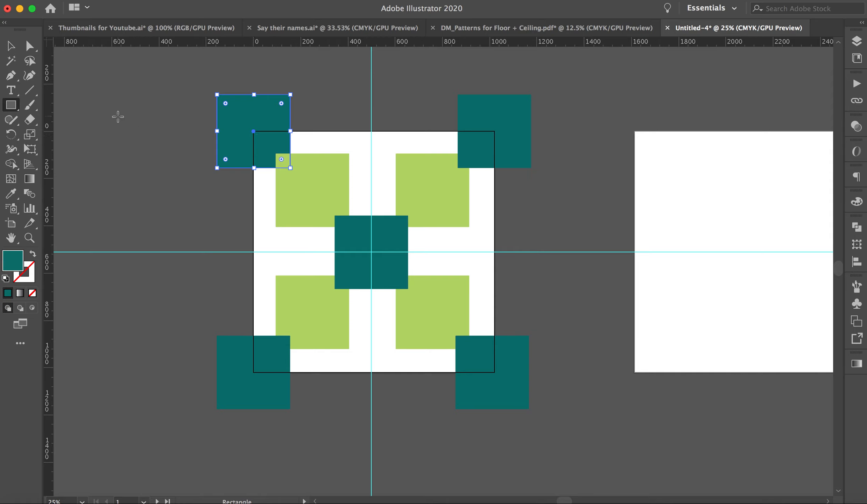
left_click(8, 46)
left_click(127, 104)
left_click(10, 105)
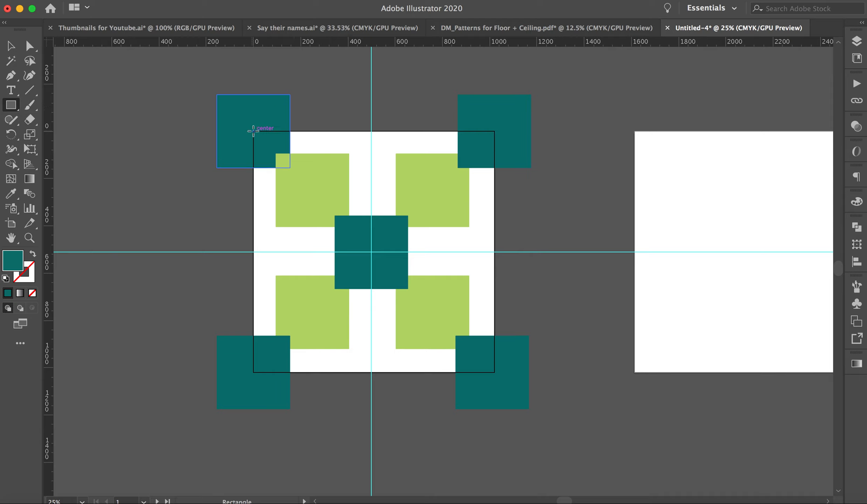
mouse_move(255, 131)
left_mouse_down()
mouse_move(442, 348)
mouse_move(496, 374)
left_mouse_up()
Remove the fill of the artboard-sized rectangle, leaving it with neither fill nor stroke.
left_click(32, 292)
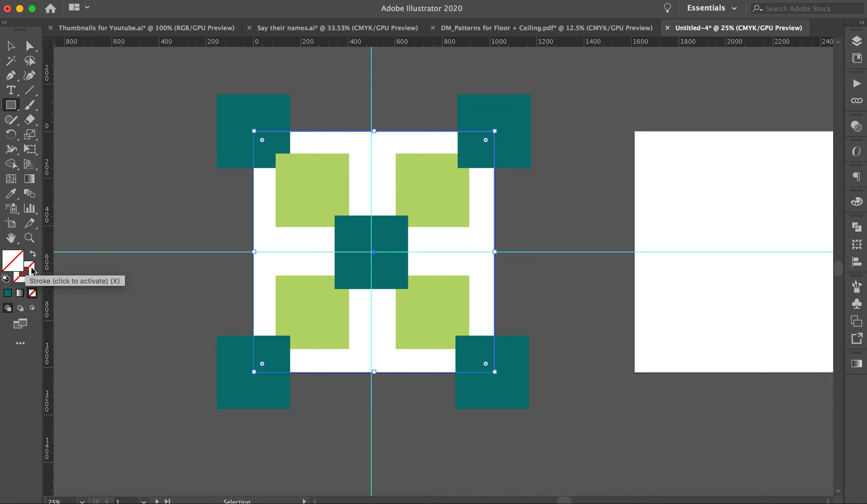
left_click(32, 271)
left_click(14, 47)
left_click(224, 172)
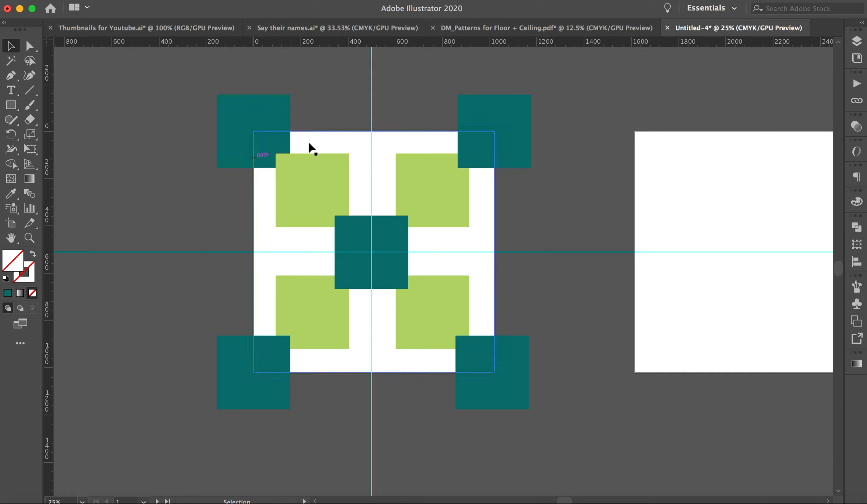
left_click(319, 132)
left_click(327, 125)
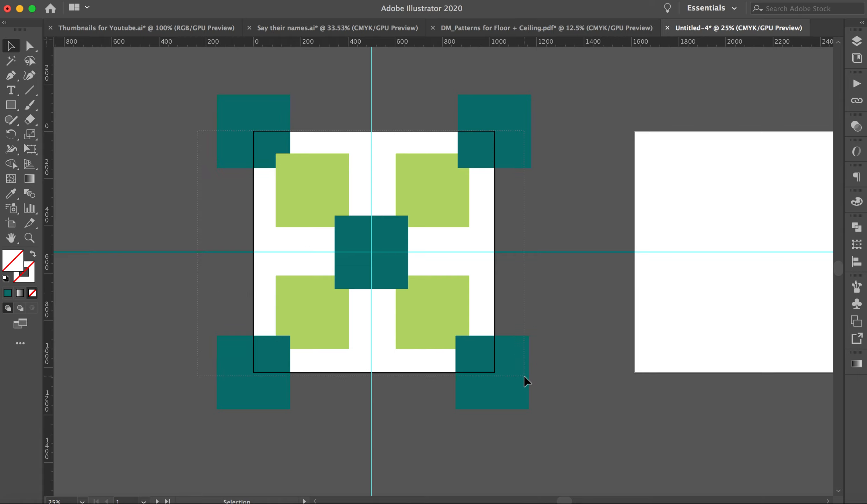
key("super+a")
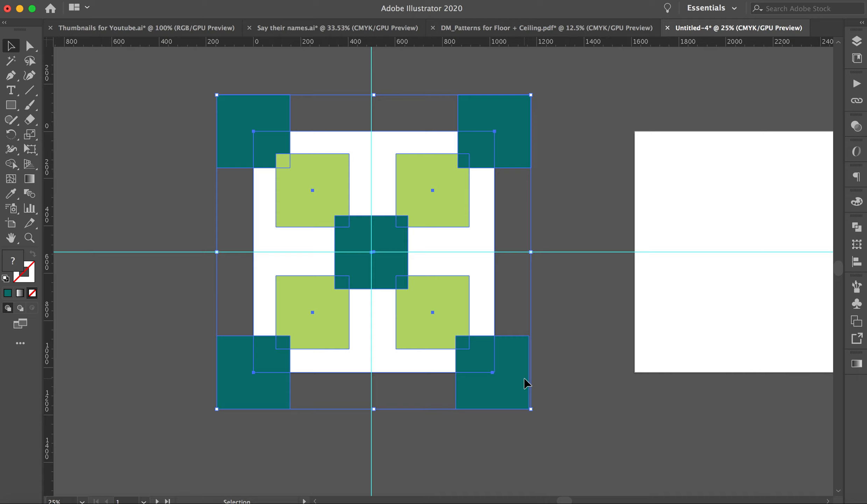
key("a")
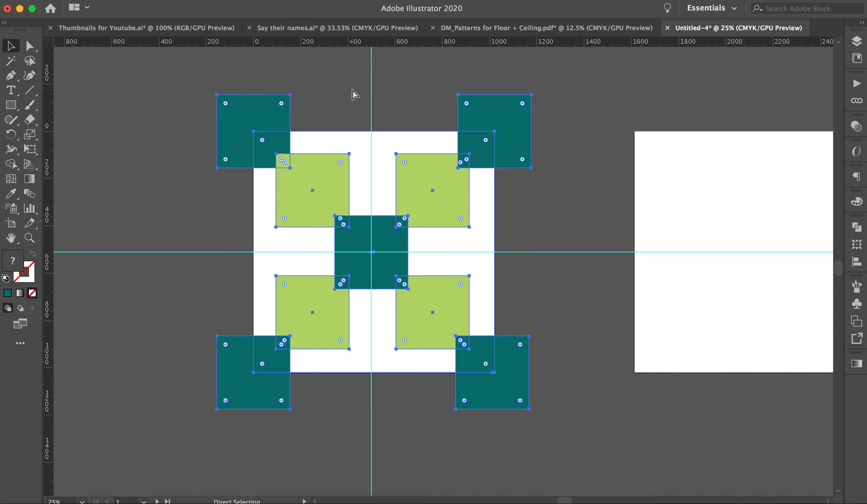
key("v")
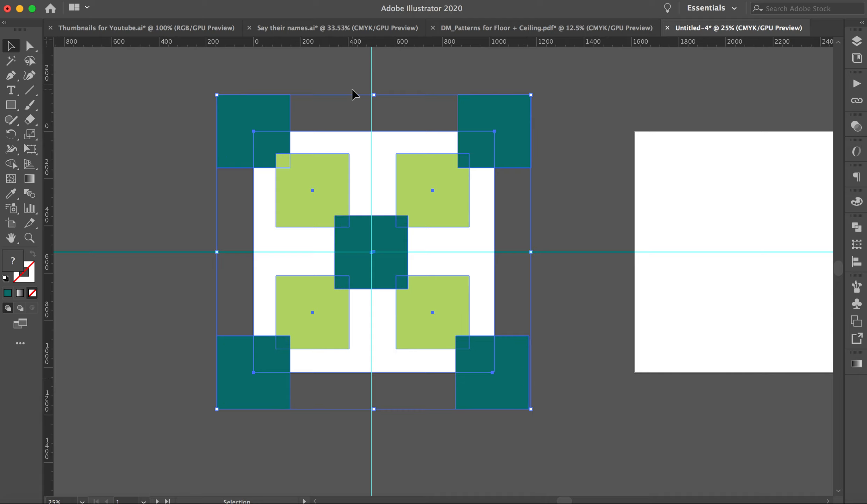
left_click(172, 159)
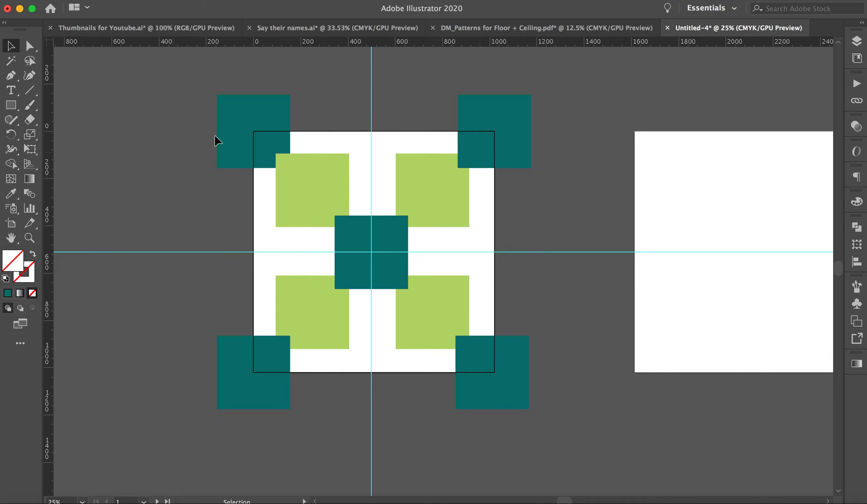
left_click(254, 140)
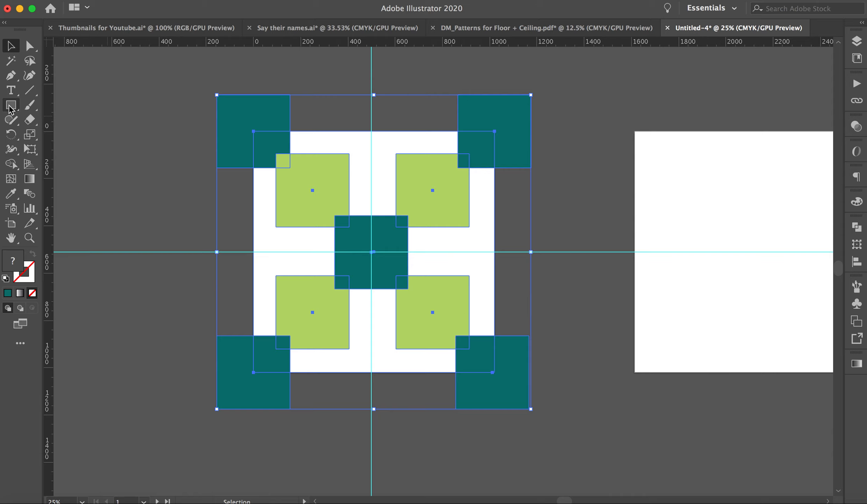
left_click(337, 115)
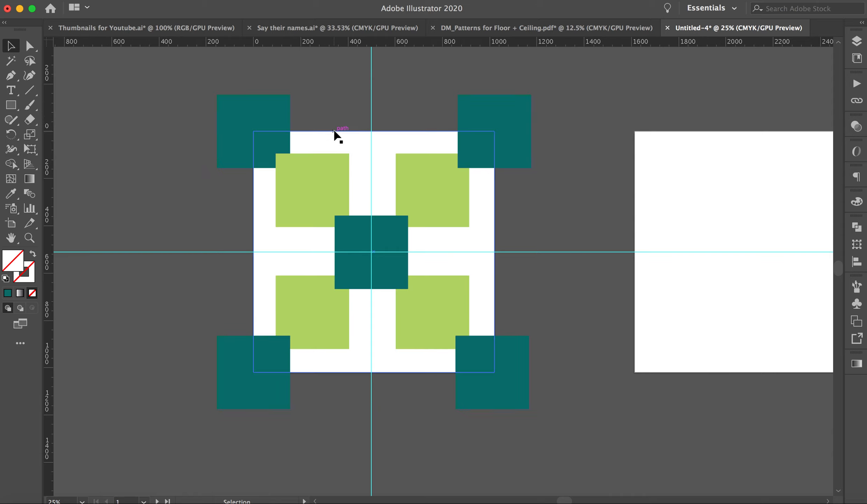
left_click(336, 136)
right_click(334, 131)
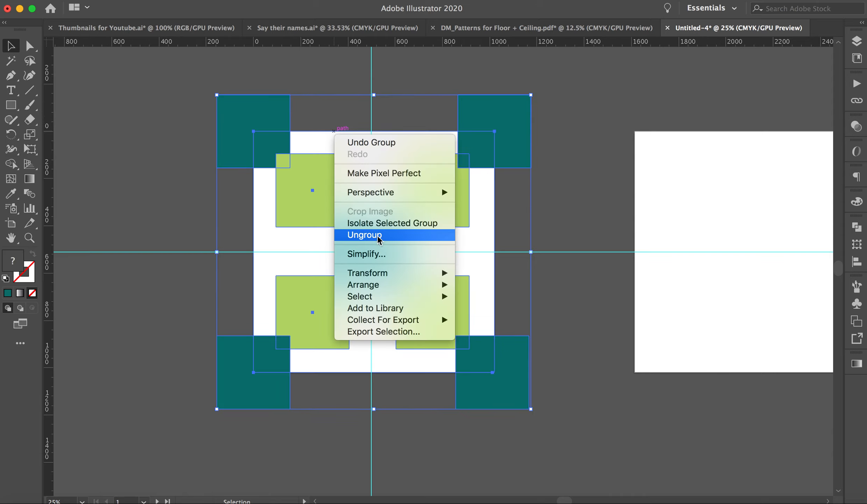
left_click(378, 235)
left_click(329, 117)
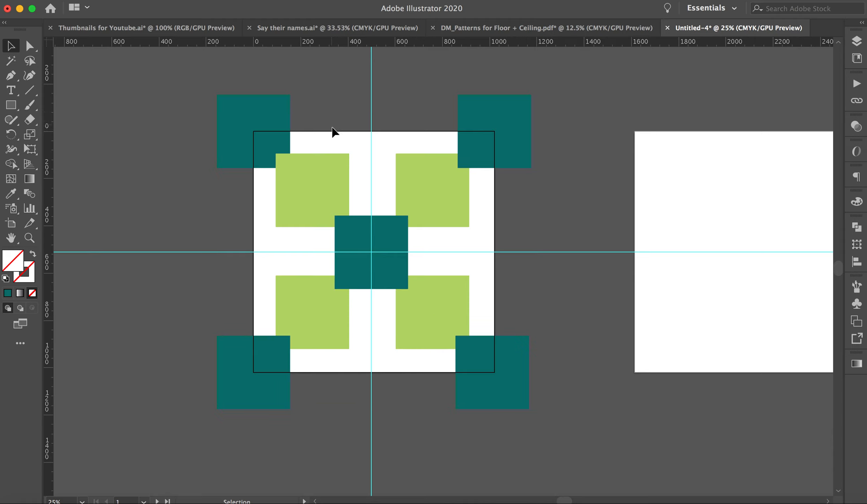
Bring the unfilled artboard-sized rectangle to the front and make a clipping mask from it and all the squares.
left_click(332, 132)
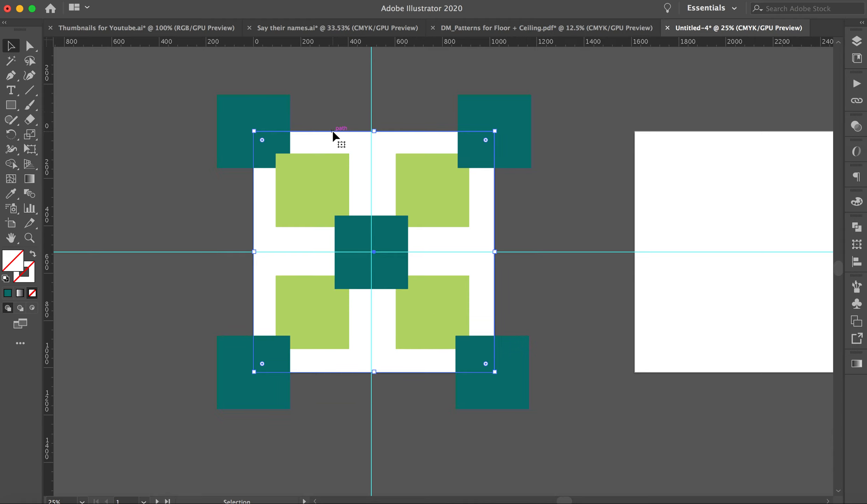
key("super+c")
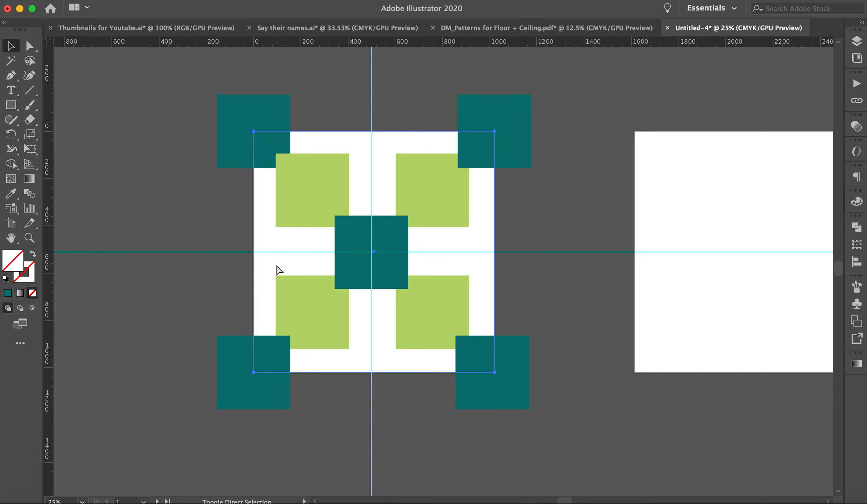
left_click_drag(200, 106, 533, 406)
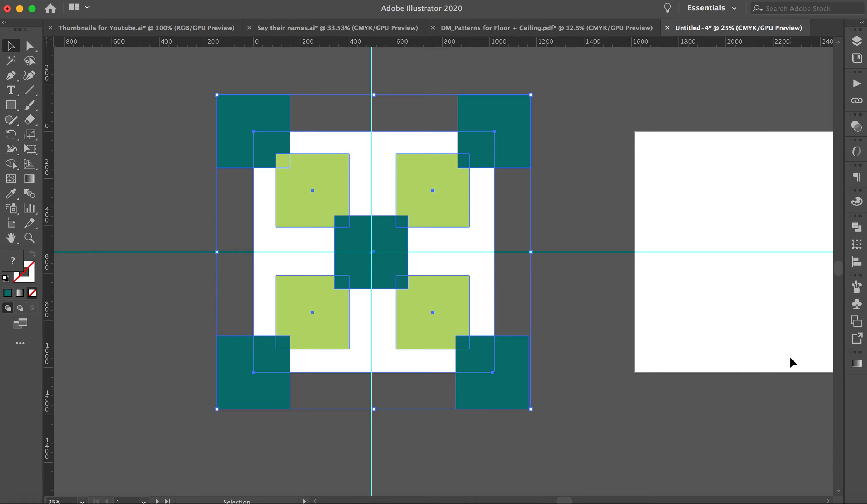
right_click(450, 347)
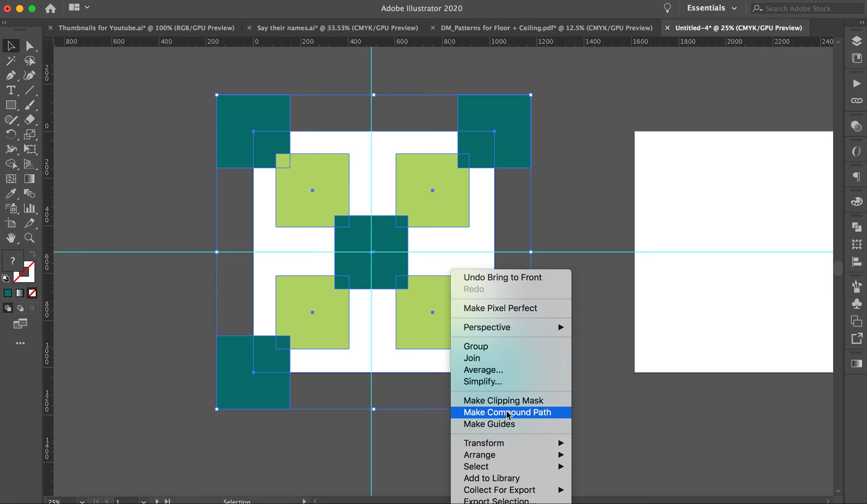
left_click(507, 400)
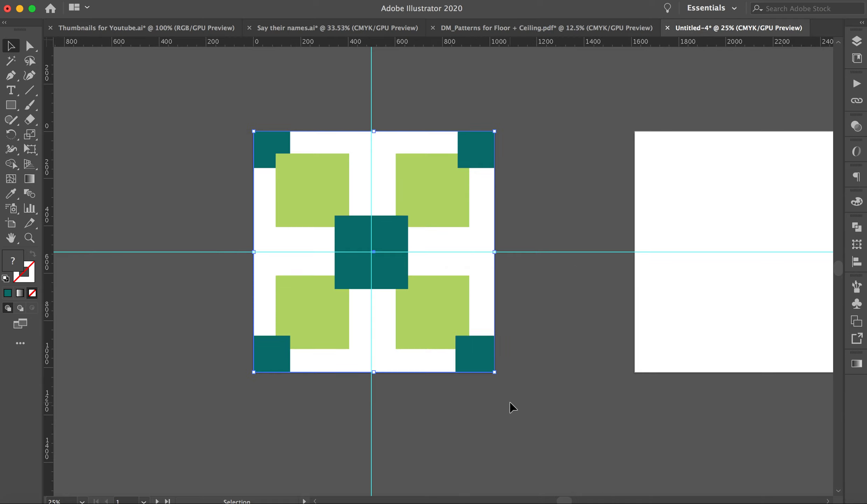
left_click(574, 399)
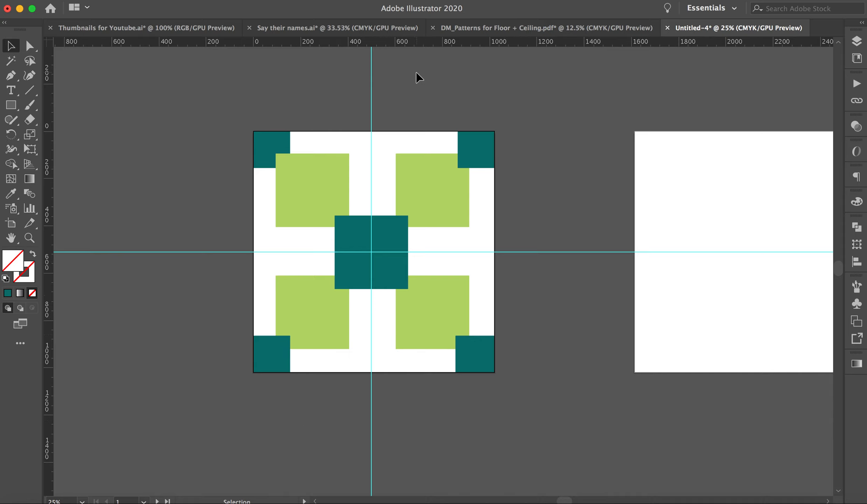
Apply the Pathfinder Crop operation to the clipped artwork on the Pattern 1 artboard.
left_click(326, 0)
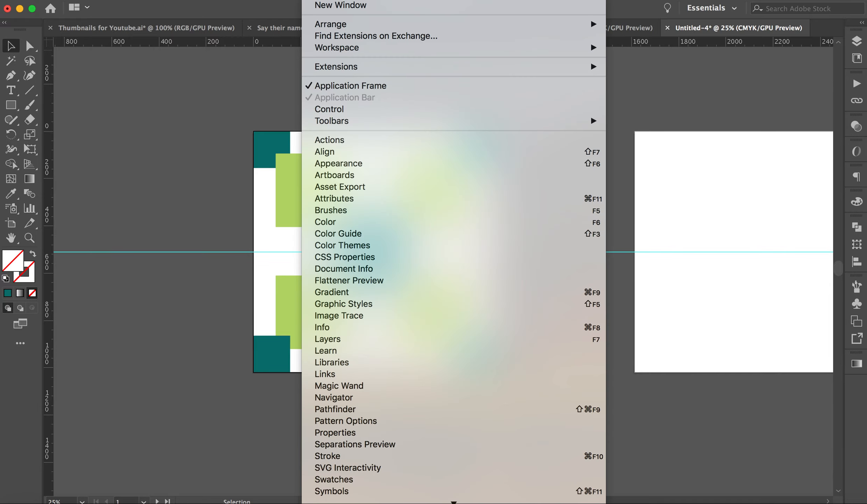
left_click(362, 412)
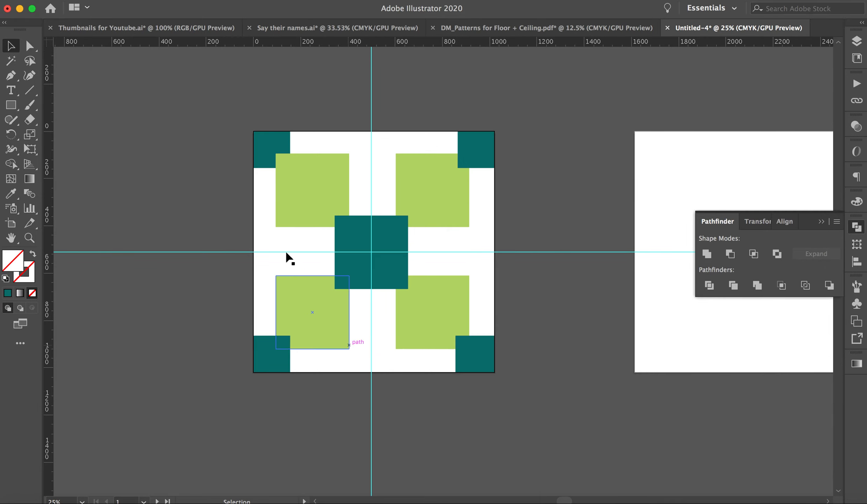
left_click_drag(217, 120, 512, 397)
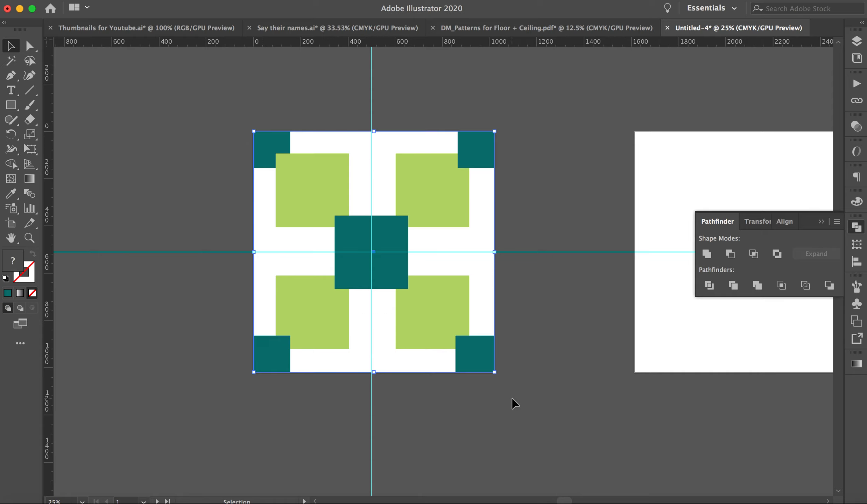
left_click(781, 285)
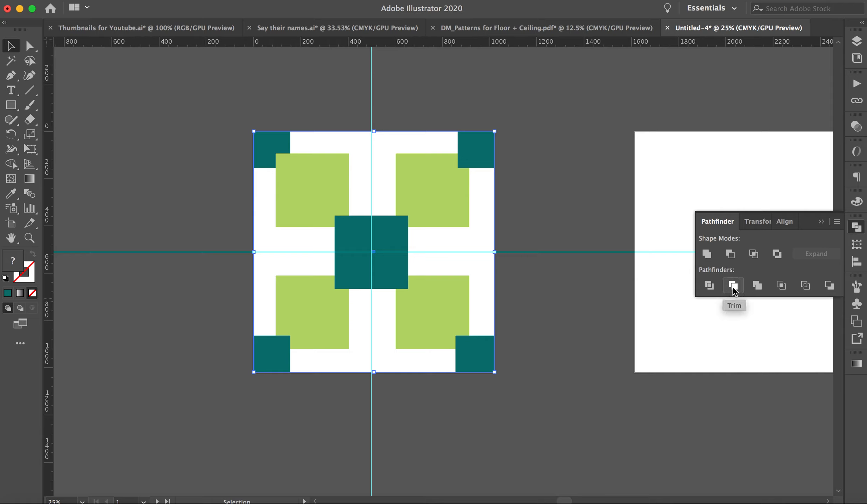
left_click(782, 286)
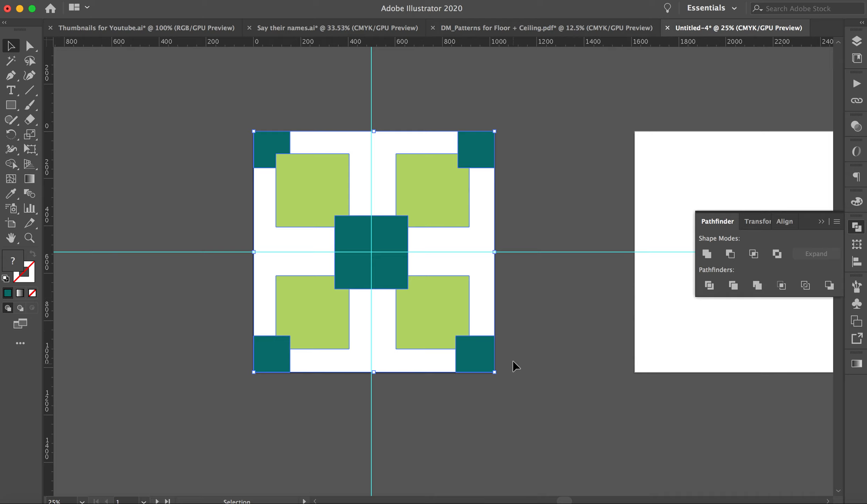
left_click(823, 218)
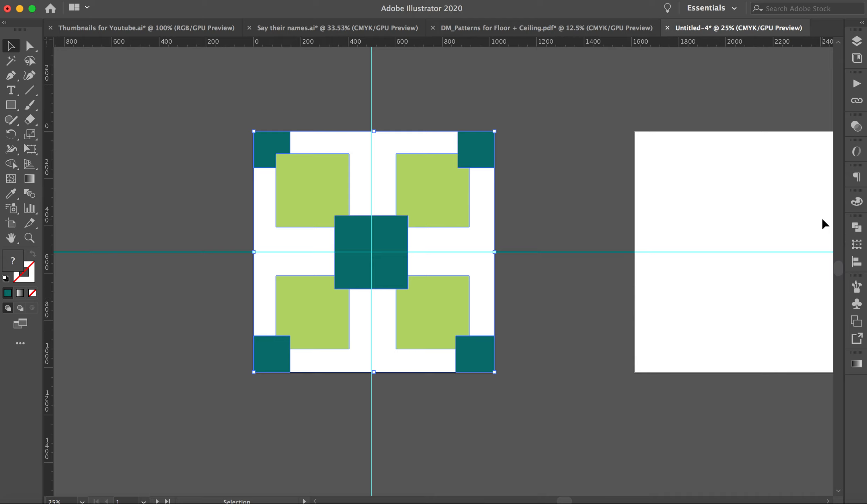
Add the cropped Pattern 1 artwork to the document's swatches as a new pattern swatch.
left_click(323, 1)
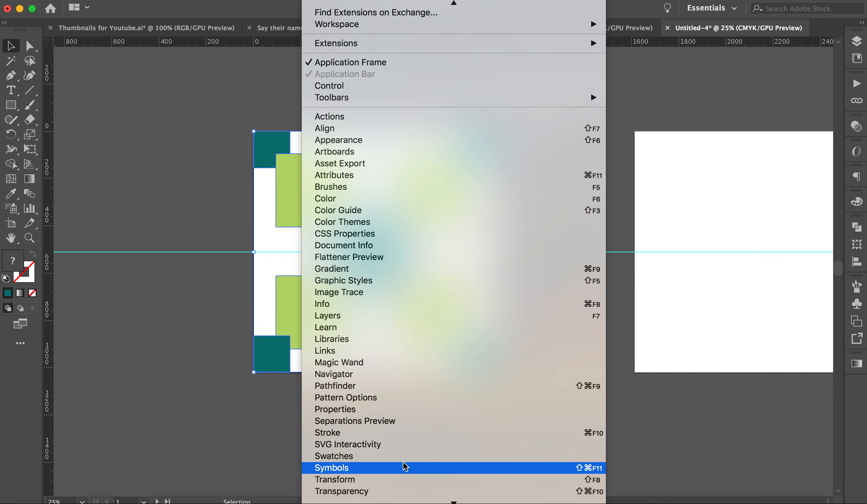
left_click(404, 458)
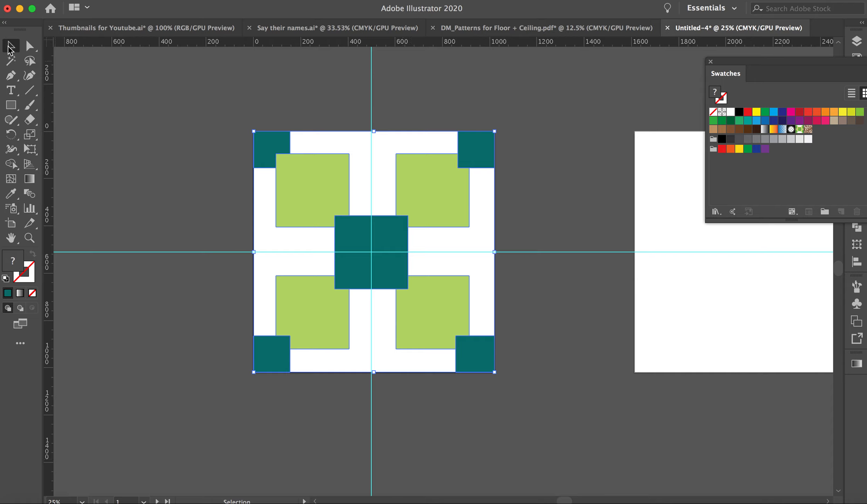
left_click_drag(233, 109, 509, 414)
left_click_drag(480, 150, 827, 130)
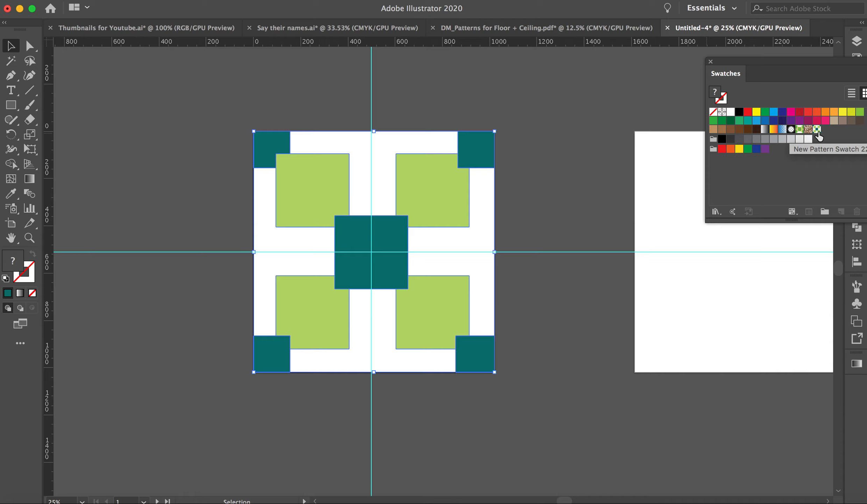
left_click(194, 160)
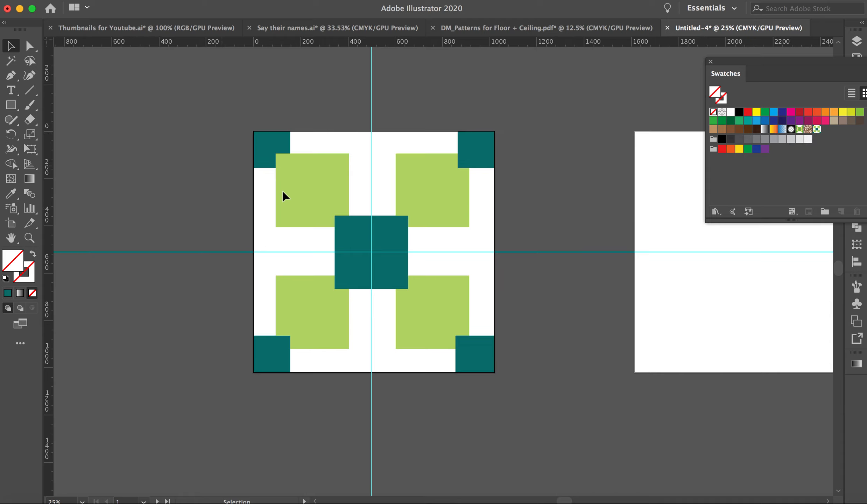
Draw a wide test rectangle below the artboards and fill it with the new pattern swatch.
scroll(326, 235, "down", 5)
scroll(326, 235, "right", 2)
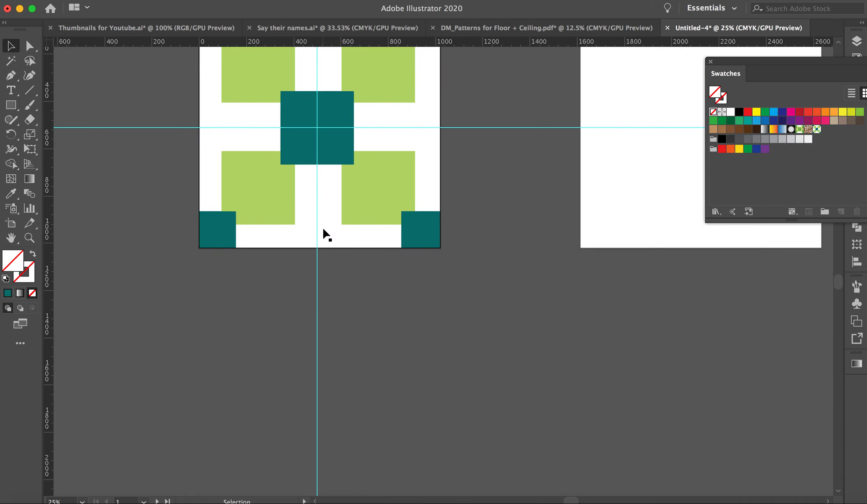
key("super+minus")
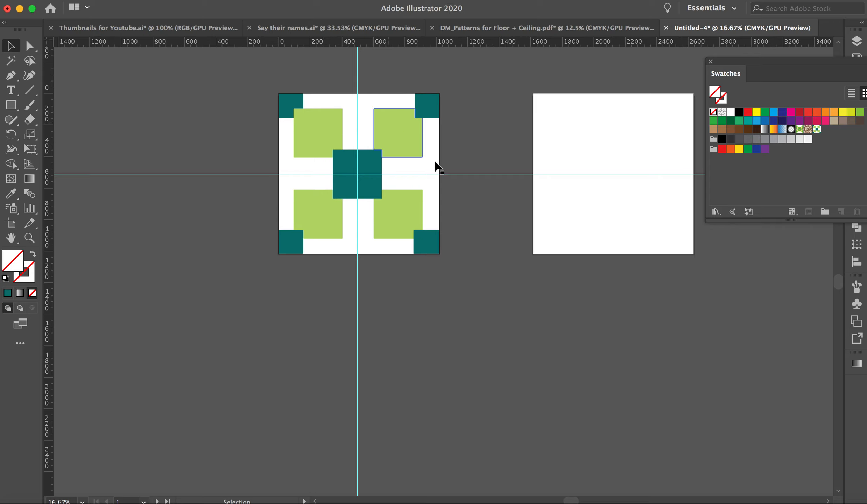
scroll(403, 199, "down", 2)
scroll(402, 200, "right", 3)
left_click(9, 106)
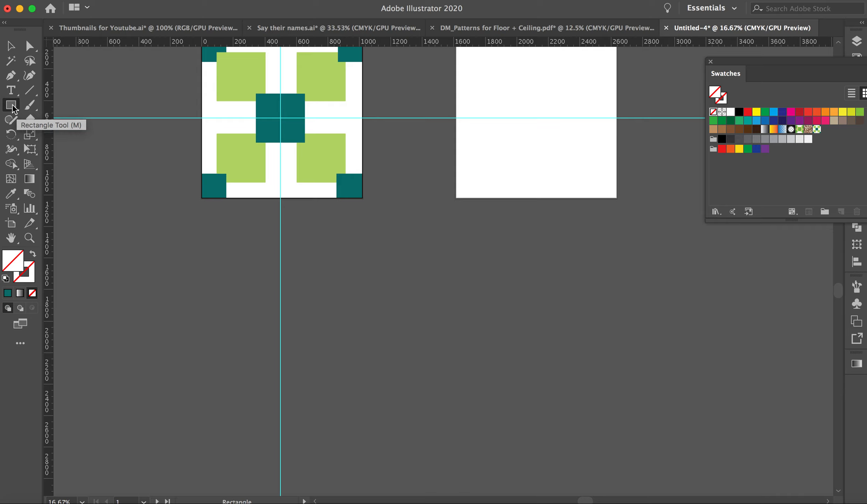
left_click_drag(205, 229, 652, 453)
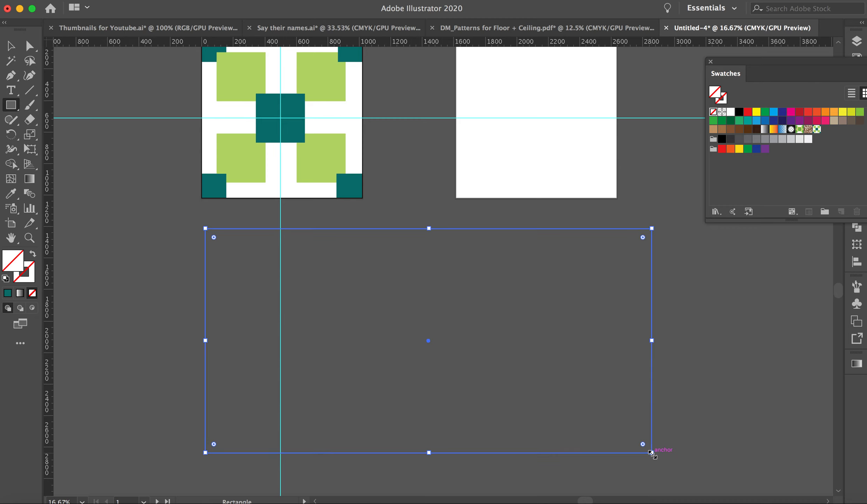
left_click(817, 130)
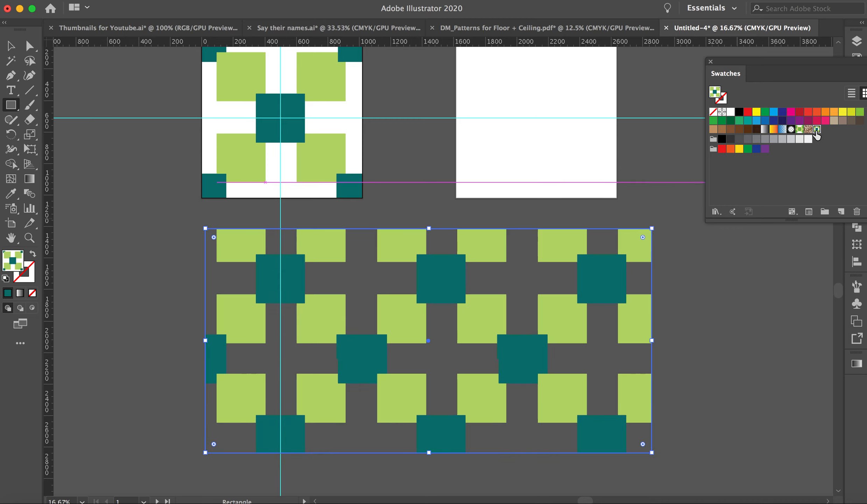
left_click(13, 49)
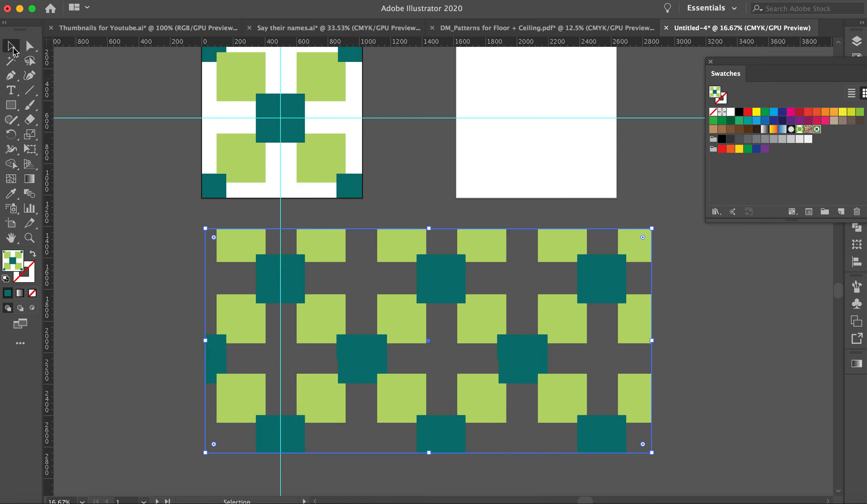
left_click(132, 182)
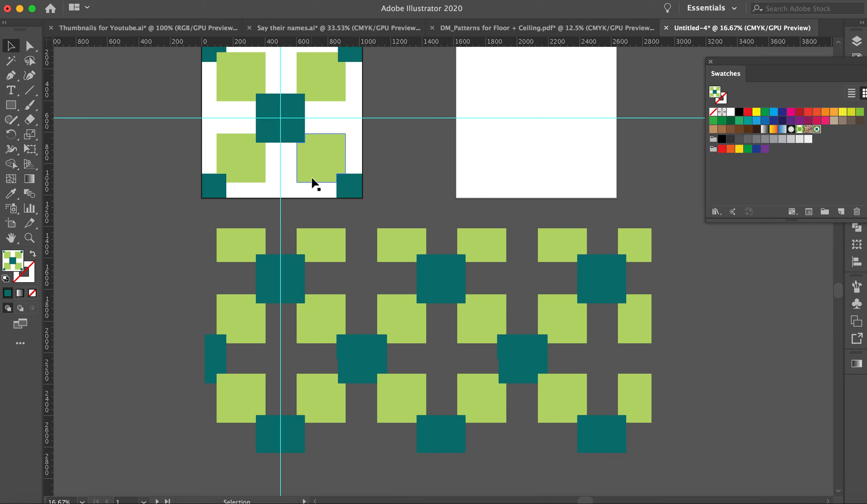
Undo the pattern-filled test rectangle below the artboards.
scroll(294, 110, "up", 4)
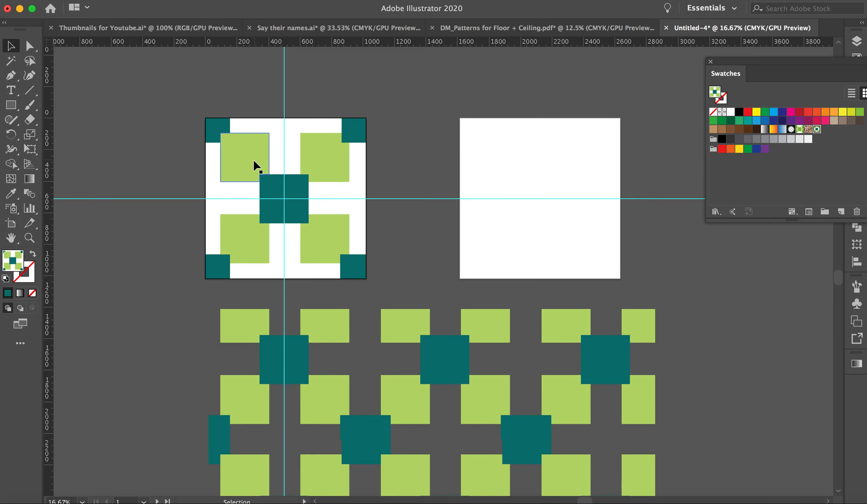
left_click(264, 164)
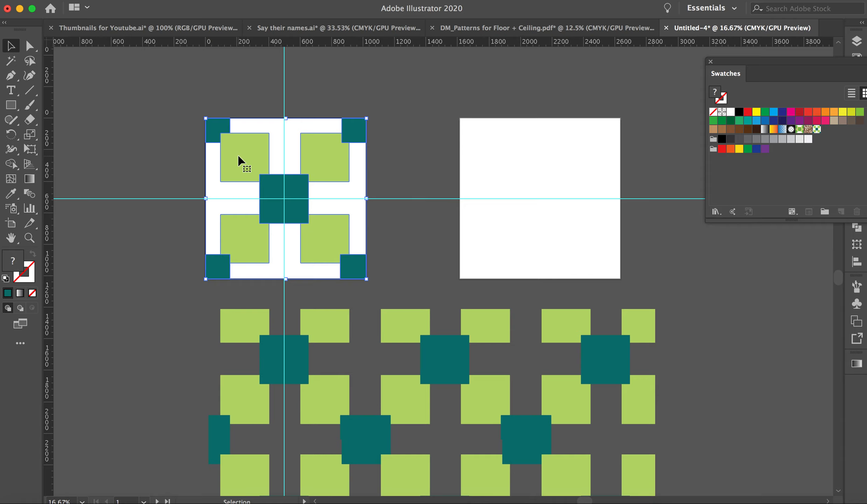
key("super+z")
key("super+z")
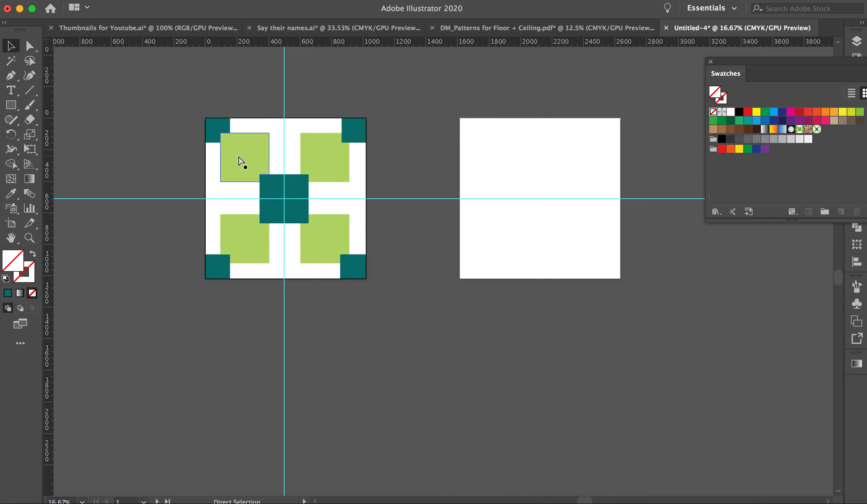
Undo the saved pattern swatch, the Pathfinder crop and the clipping mask, and deselect the artwork.
key("super+a")
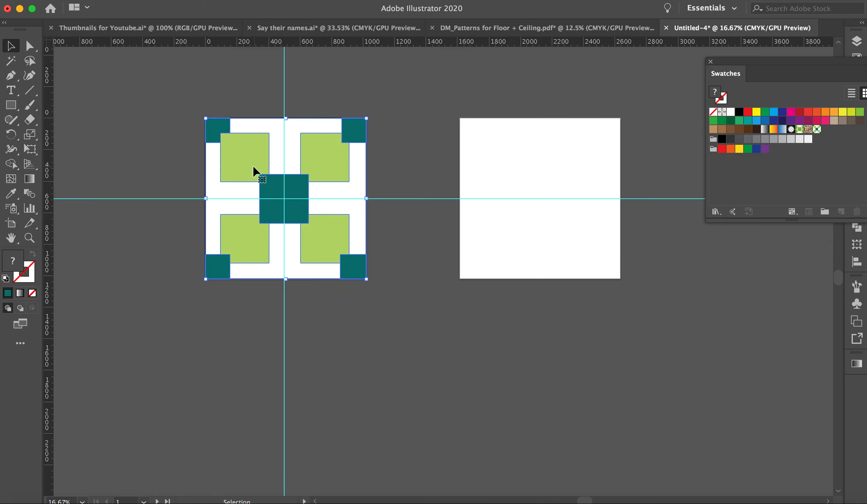
scroll(233, 145, "up", 3)
scroll(234, 144, "left", 2)
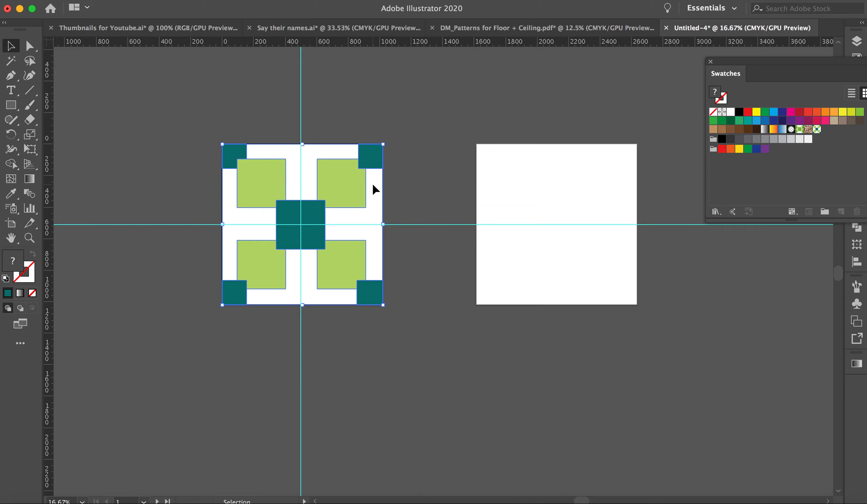
key("super+z")
key("super+z")
key("super+z")
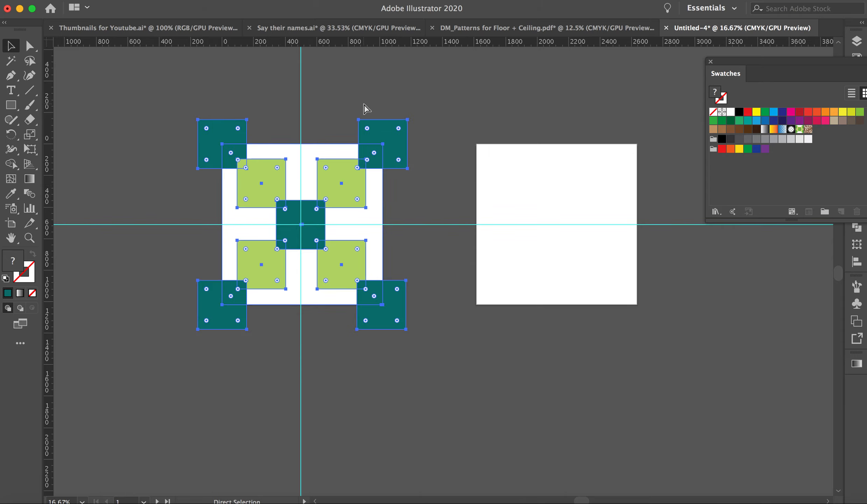
left_click(337, 98)
scroll(338, 99, "left", 3)
scroll(338, 98, "up", 2)
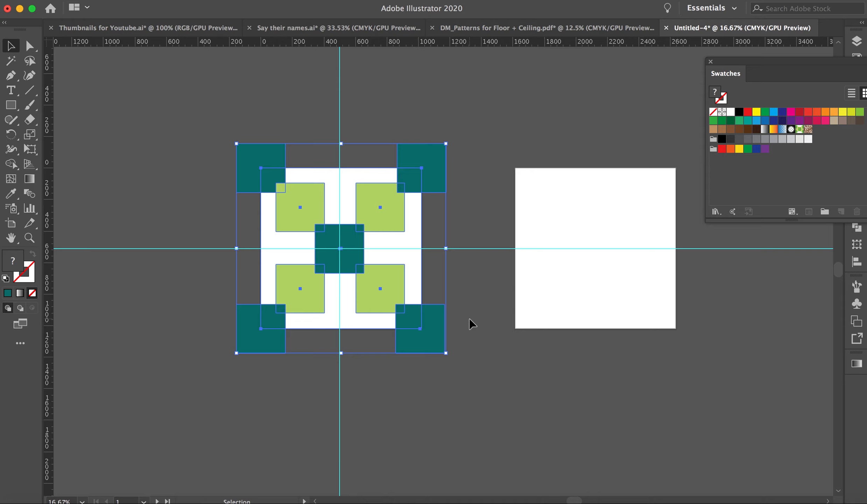
scroll(499, 401, "down", 2)
left_click(495, 394)
Draw a rectangle exactly covering the Pattern 1 artboard and fill it with white.
left_click(10, 105)
left_click_drag(255, 151, 417, 312)
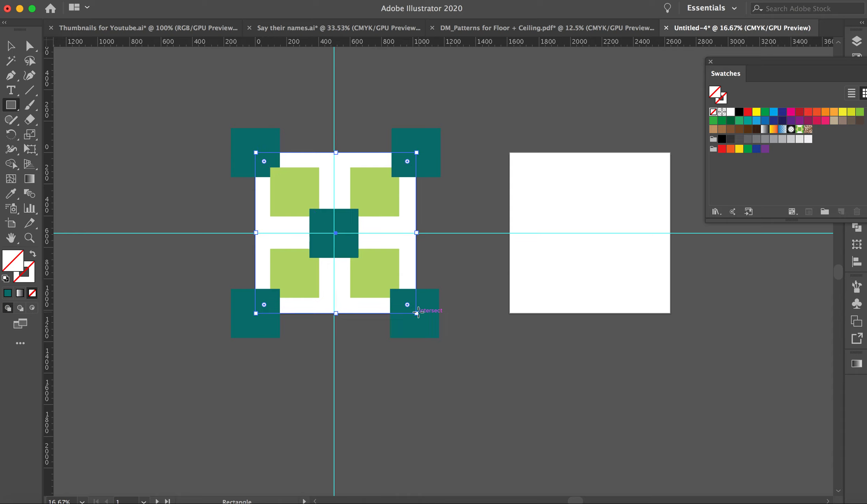
left_click(10, 112)
left_click(730, 112)
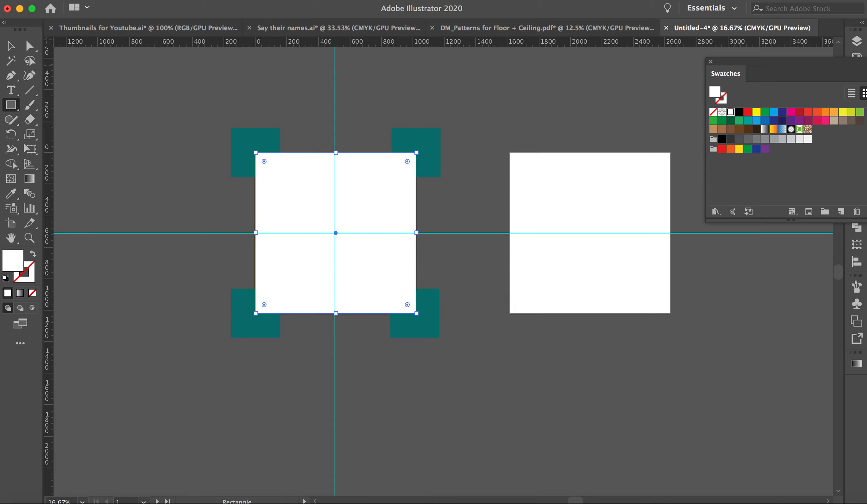
Send the white artboard-sized rectangle to the back, behind all the squares, and deselect it.
left_click(218, 0)
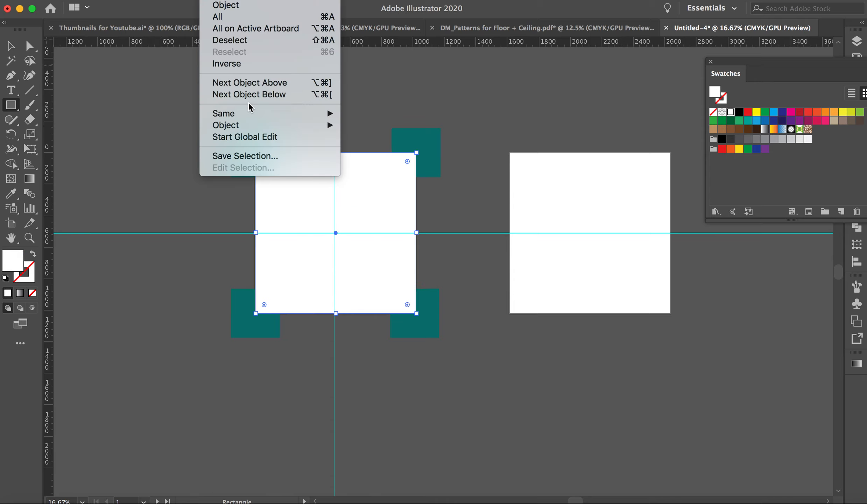
mouse_move(246, 125)
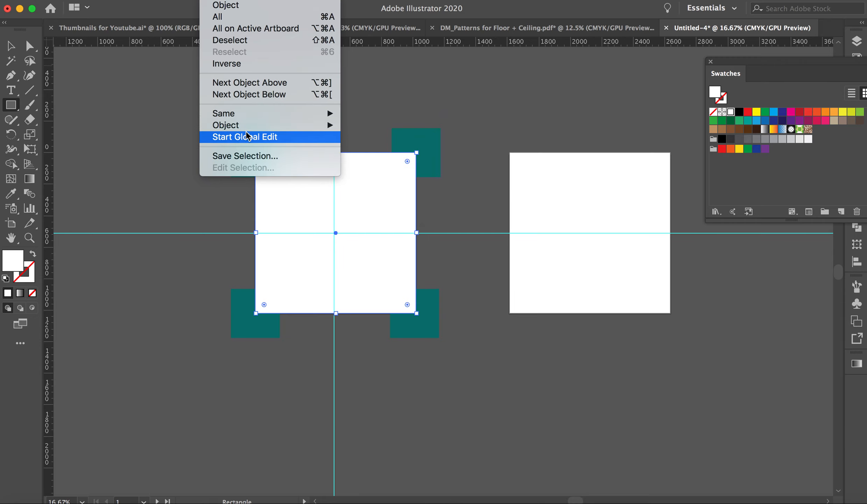
mouse_move(145, 1)
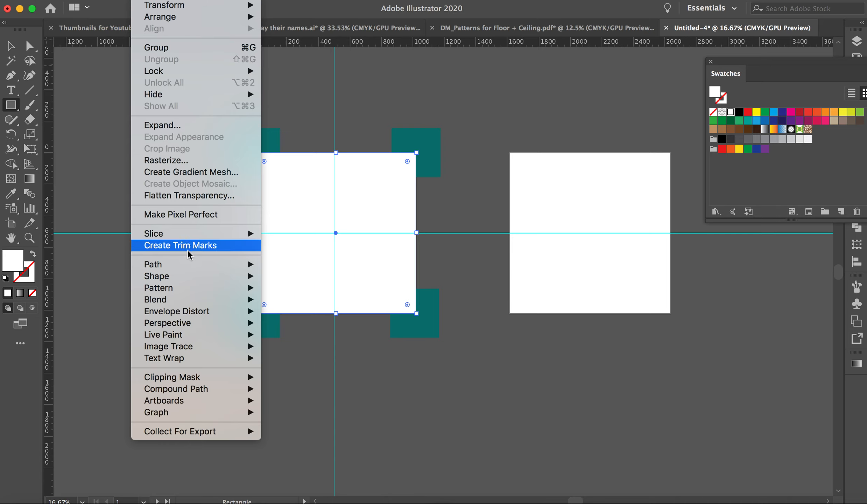
mouse_move(187, 266)
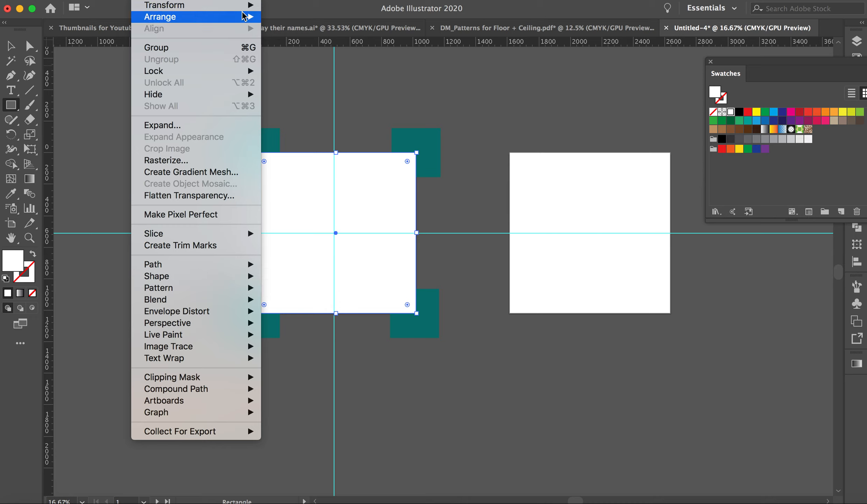
mouse_move(244, 18)
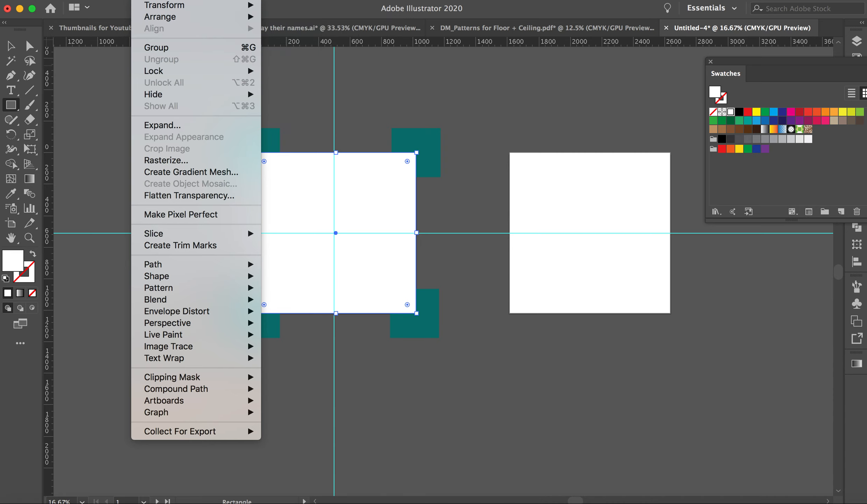
mouse_move(156, 18)
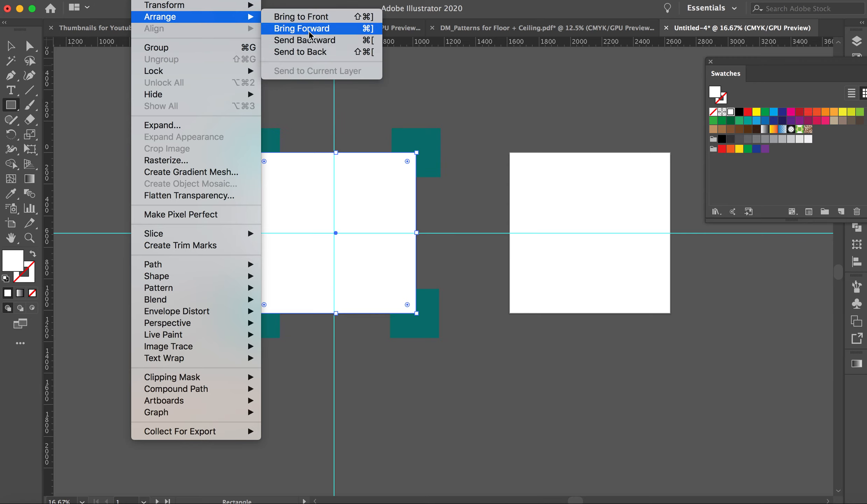
left_click(318, 52)
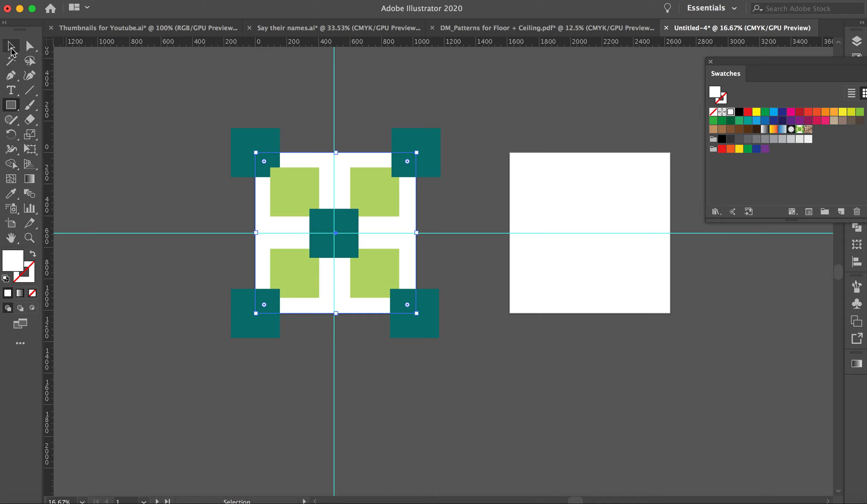
key("super+shift+bracketright")
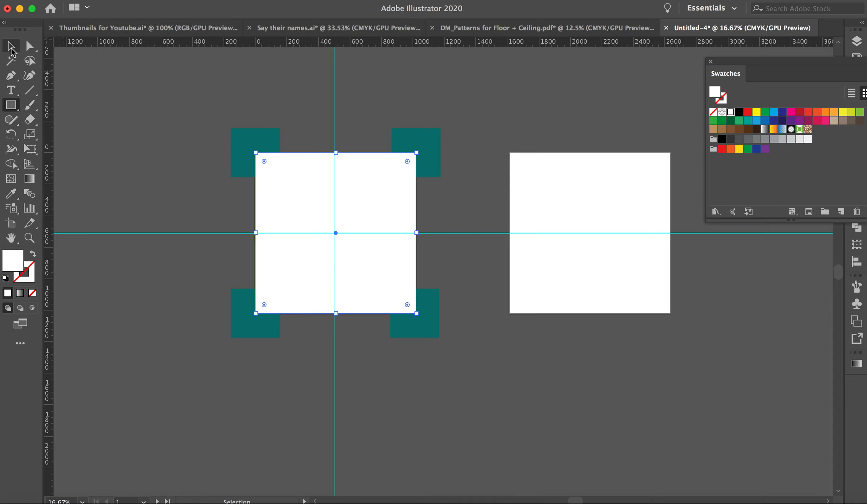
key("super+shift+bracketleft")
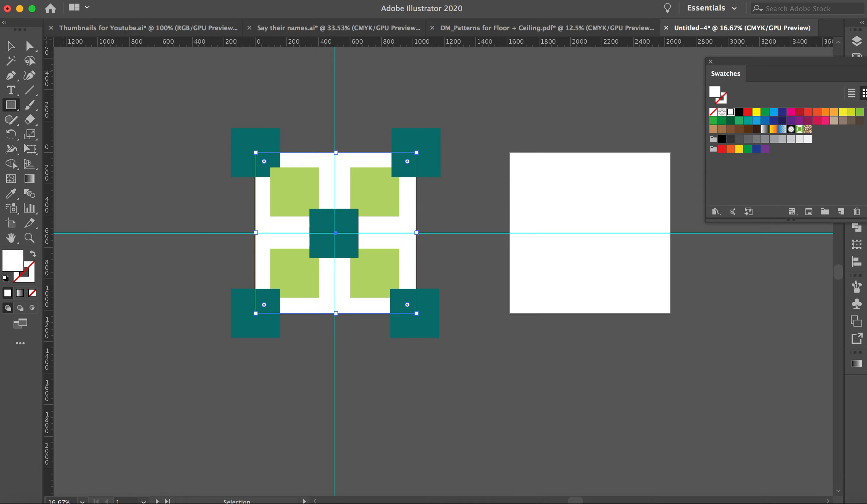
left_click(11, 49)
left_click(134, 119)
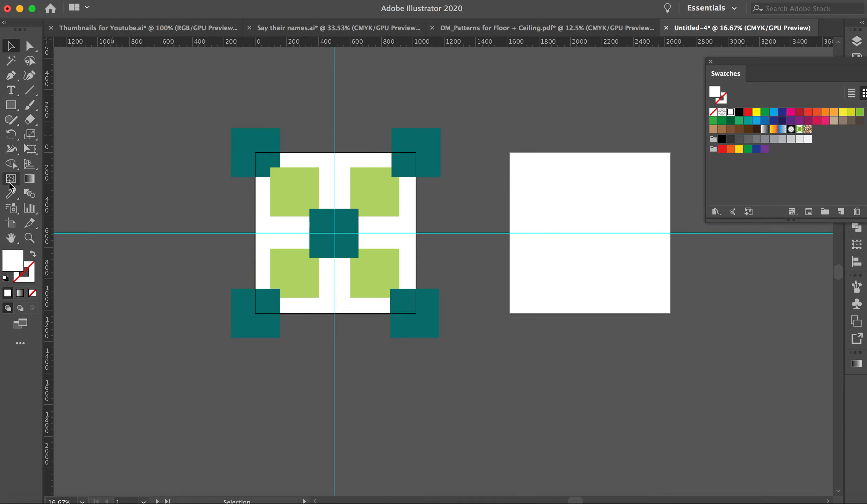
Draw another artboard-sized rectangle over the Pattern 1 artwork and remove its fill.
left_click(11, 105)
left_click_drag(255, 153, 416, 311)
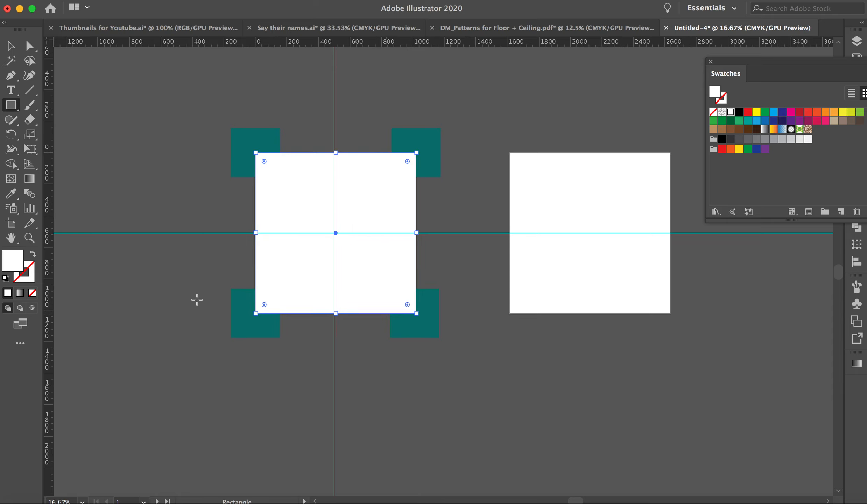
left_click(32, 293)
left_click(12, 46)
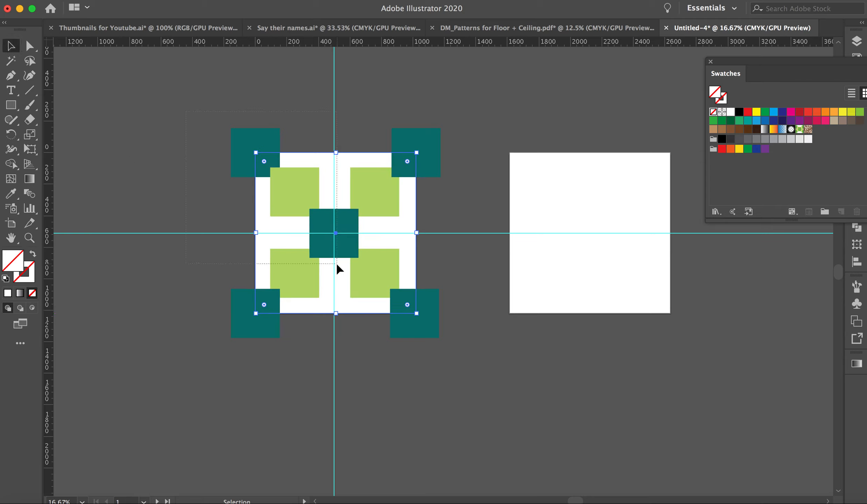
Select all the artwork and make a clipping mask with the unfilled rectangle on top.
key("super+a")
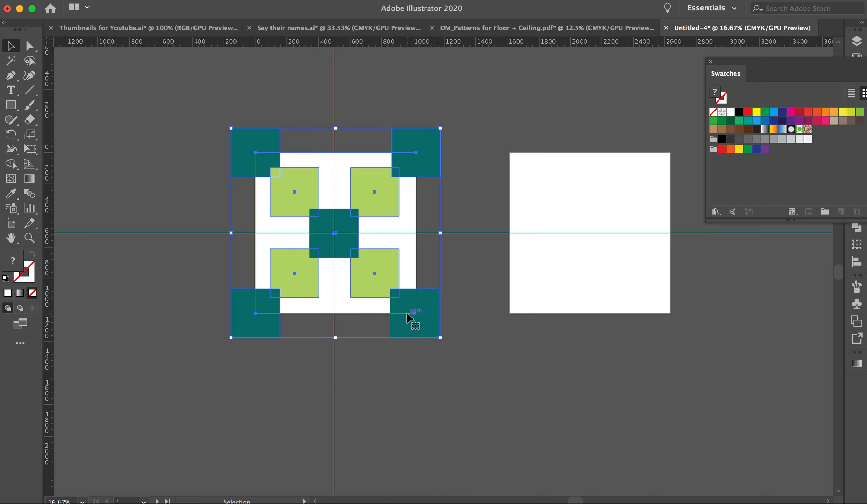
right_click(371, 273)
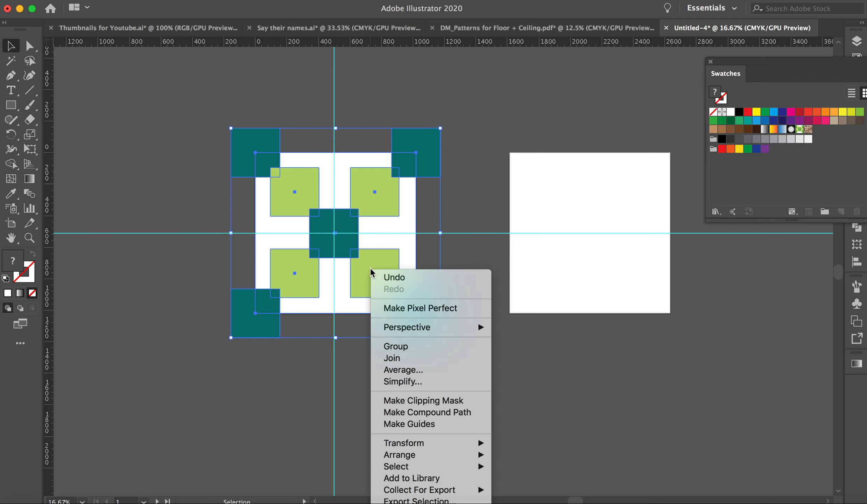
left_click(450, 249)
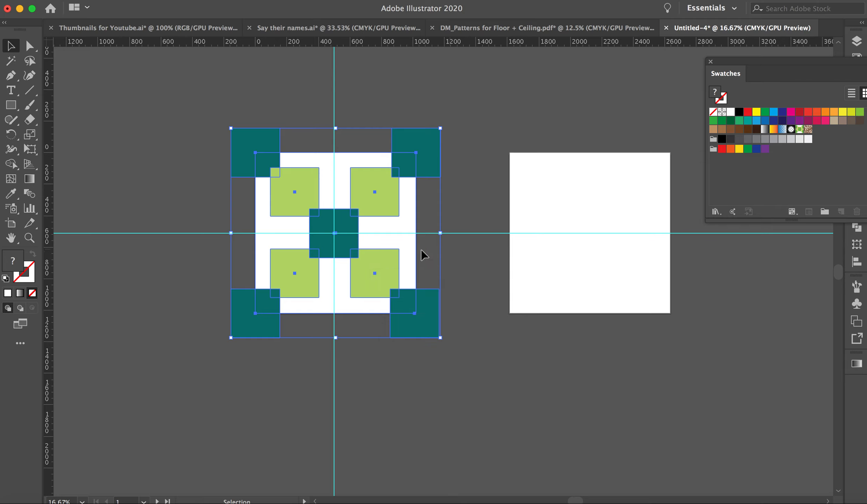
right_click(377, 260)
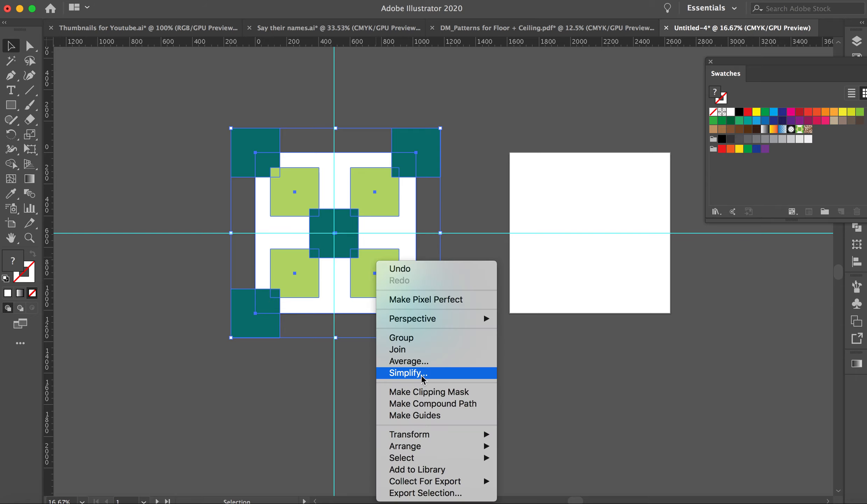
left_click(429, 391)
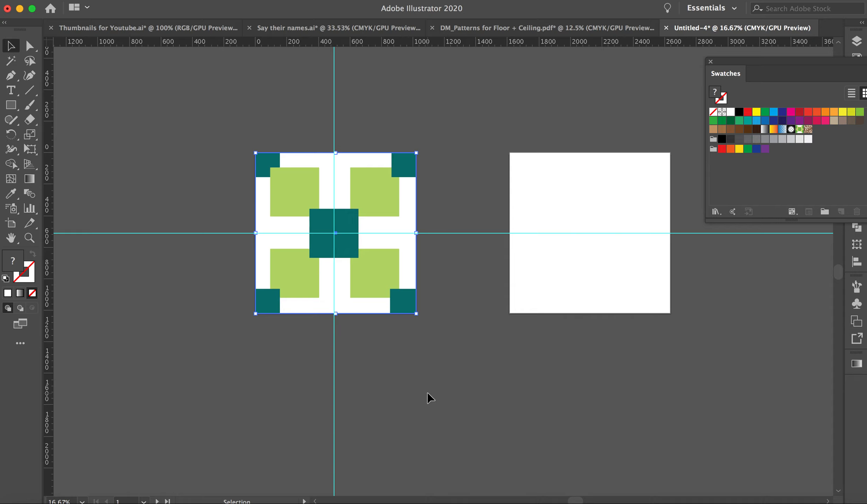
Crop all the selected artwork to the artboard-sized rectangle with Pathfinder Crop and save the cropped tile as a pattern swatch.
left_click(233, 155)
left_click_drag(225, 128, 443, 350)
left_click(319, 1)
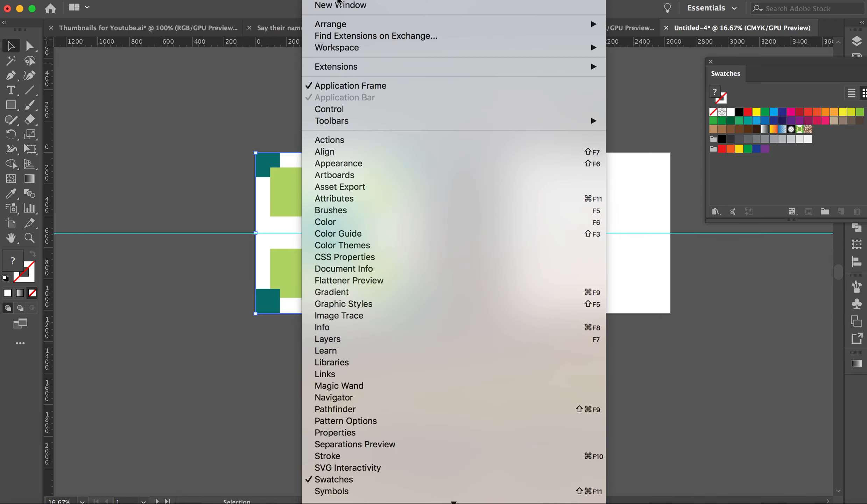
left_click(369, 412)
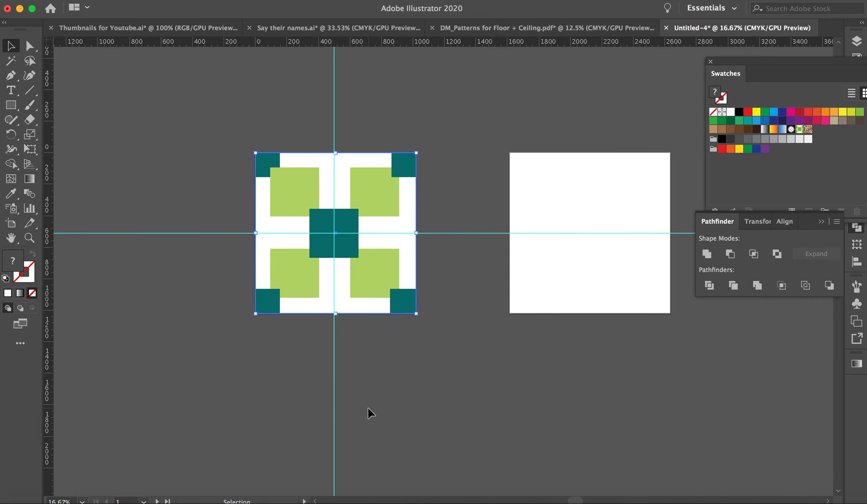
left_click(784, 288)
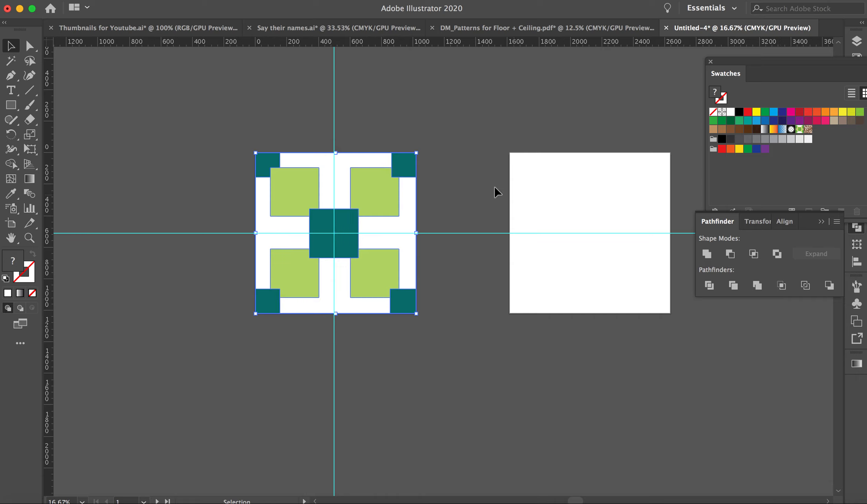
left_click(448, 178)
left_click_drag(404, 165, 819, 133)
Draw a large wide rectangle below the two artboards and fill it with the new square pattern swatch.
scroll(565, 217, "down", 3)
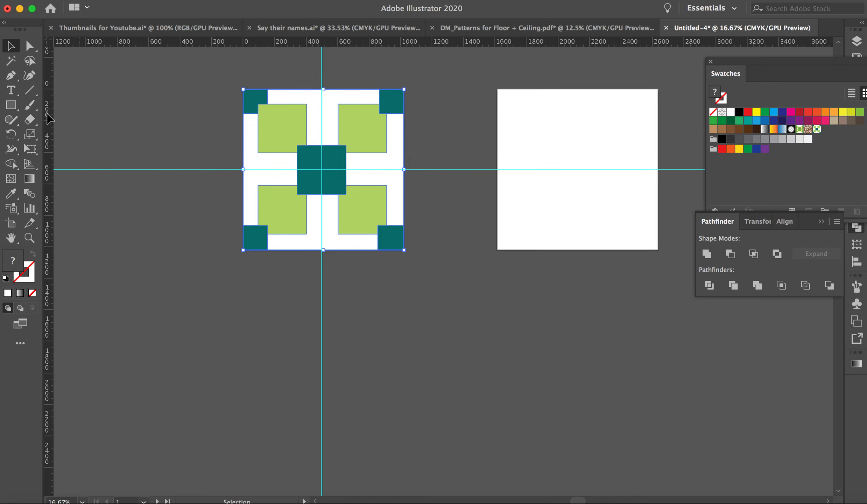
left_click(11, 105)
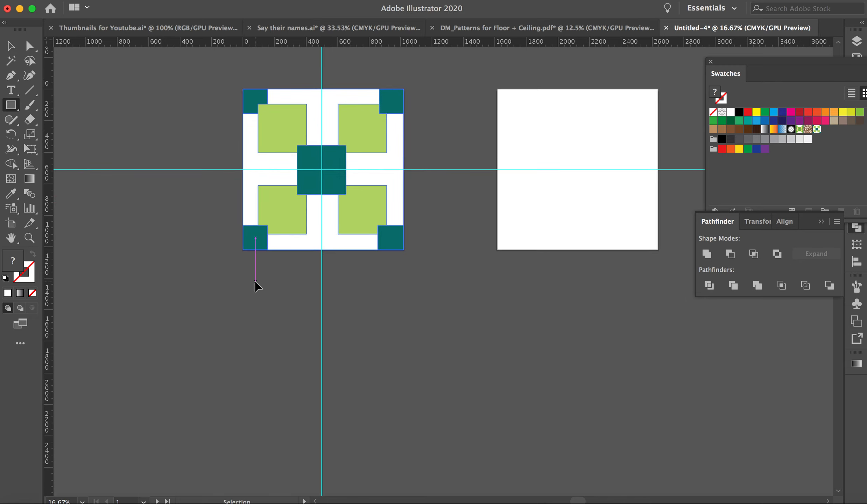
key("super+minus")
scroll(327, 315, "down", 5)
left_click_drag(222, 218, 691, 453)
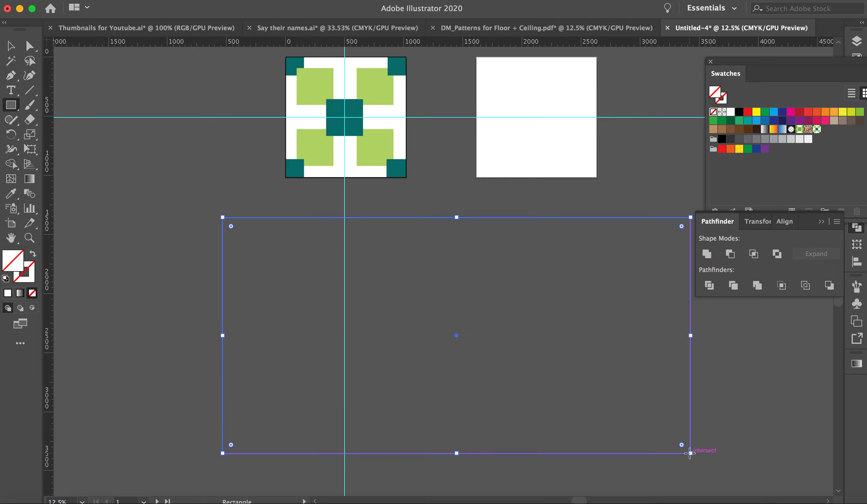
left_click(817, 129)
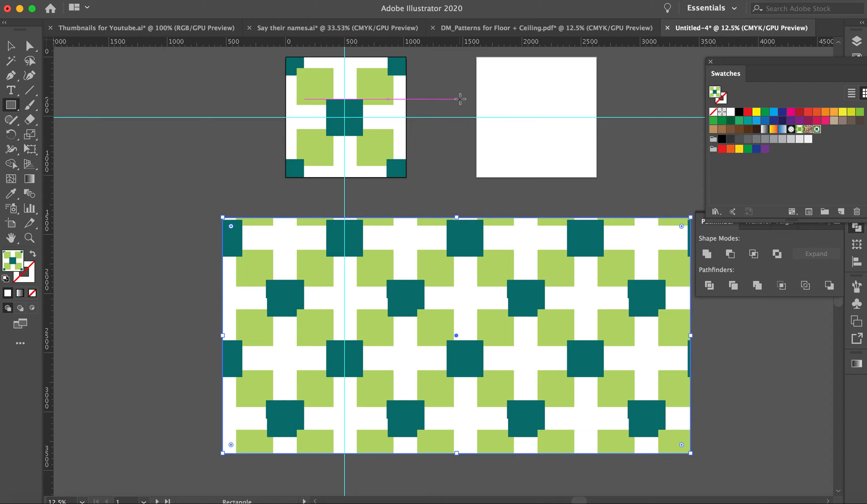
Deselect the pattern-filled rectangle and hide the guides.
key("v")
left_click(152, 187)
left_click(224, 233)
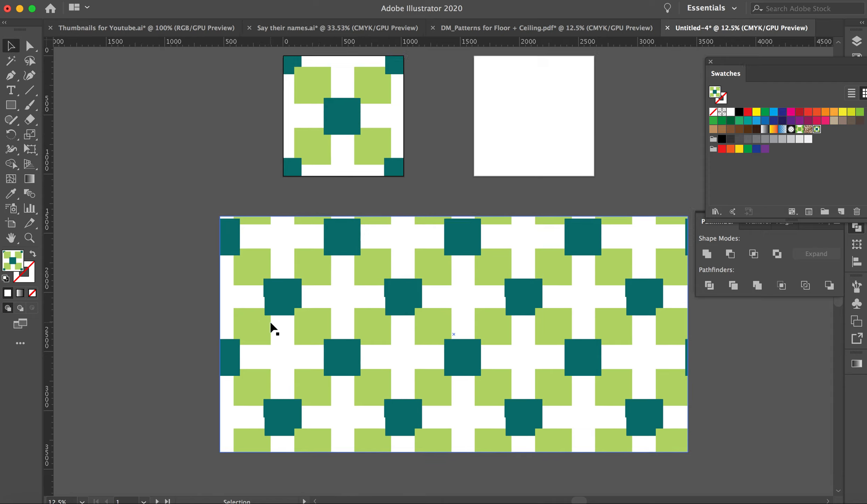
Examine how the teal and green squares line up across the repeats in the patterned rectangle, comparing them with the original tile.
scroll(273, 328, "right", 5)
scroll(272, 327, "down", 2)
key("super+equal")
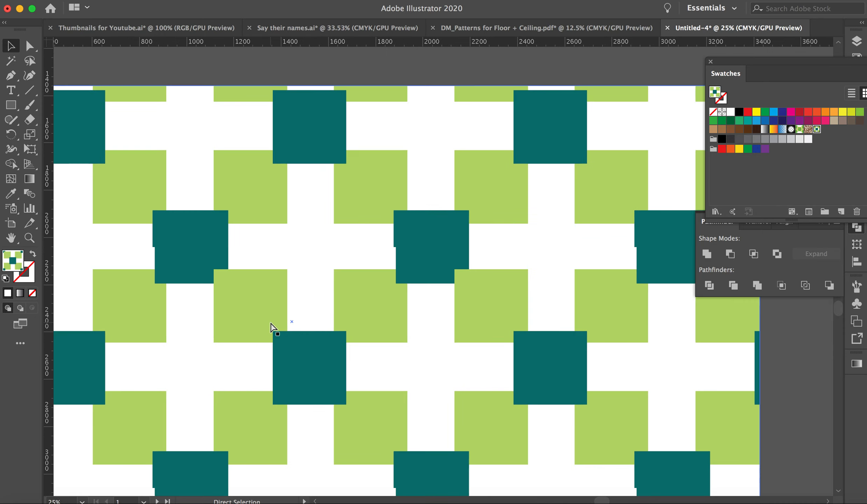
scroll(272, 327, "down", 3)
scroll(272, 327, "left", 1)
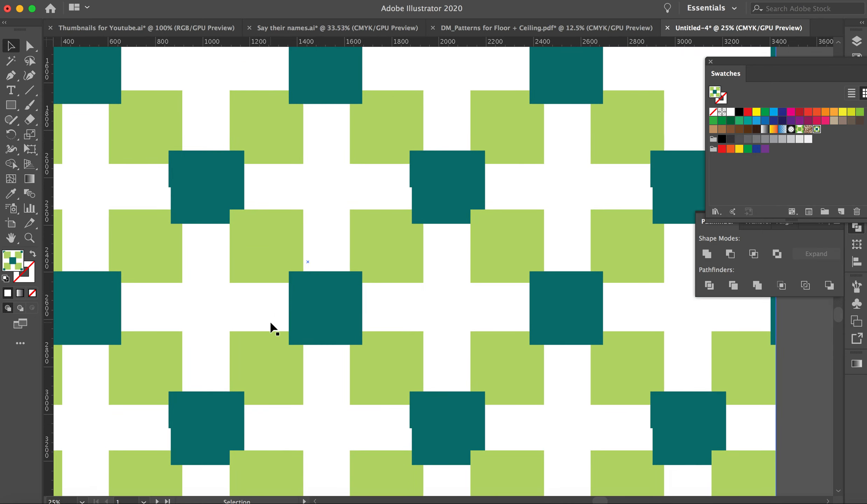
scroll(272, 327, "up", 10)
scroll(272, 327, "left", 4)
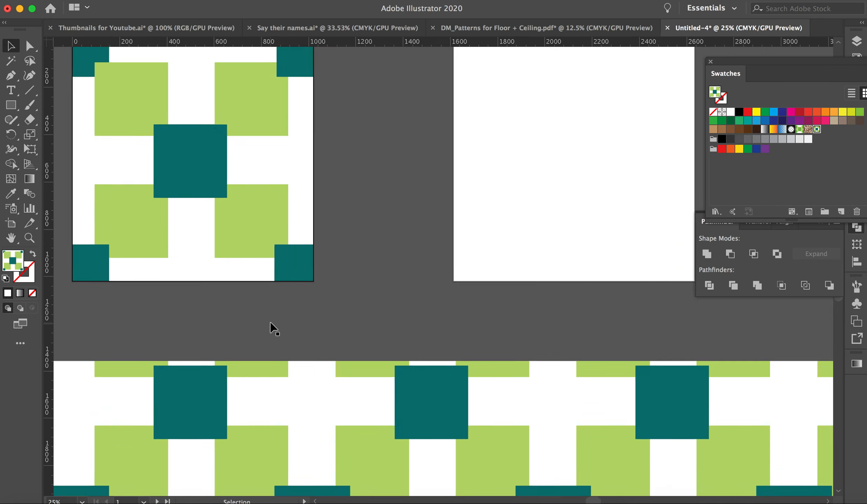
scroll(272, 327, "down", 6)
scroll(272, 327, "right", 1)
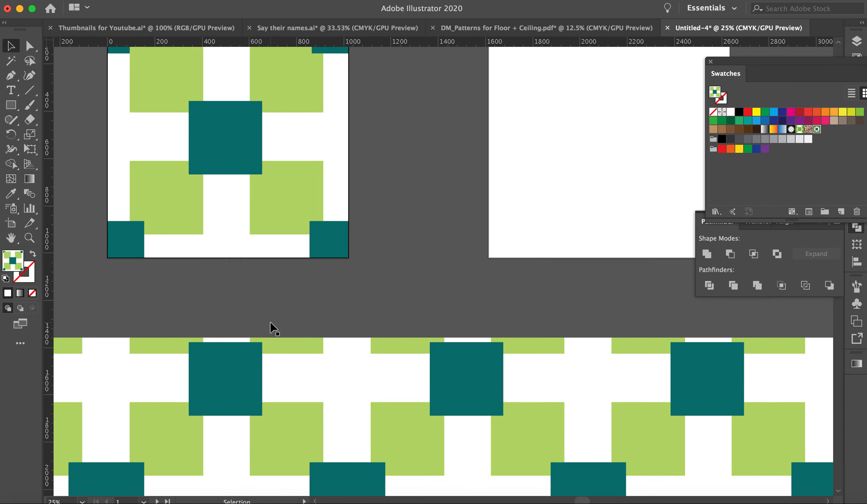
key("super+minus")
key("super+minus")
key("super+minus")
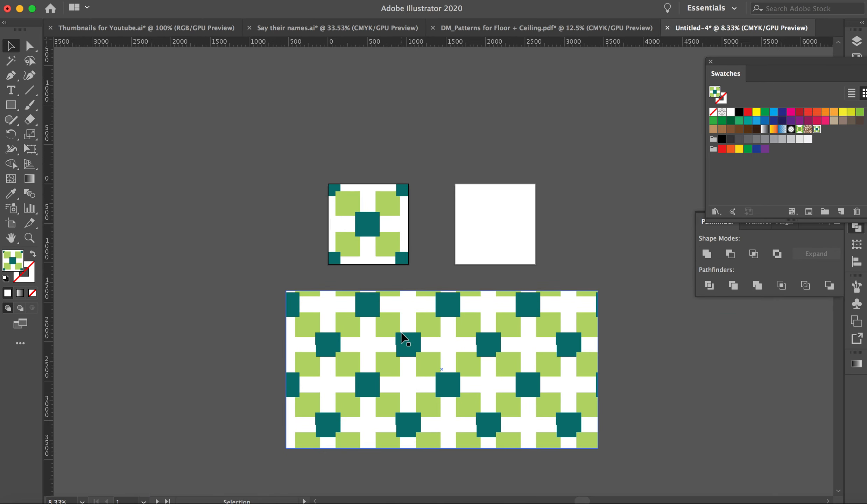
left_click(323, 249)
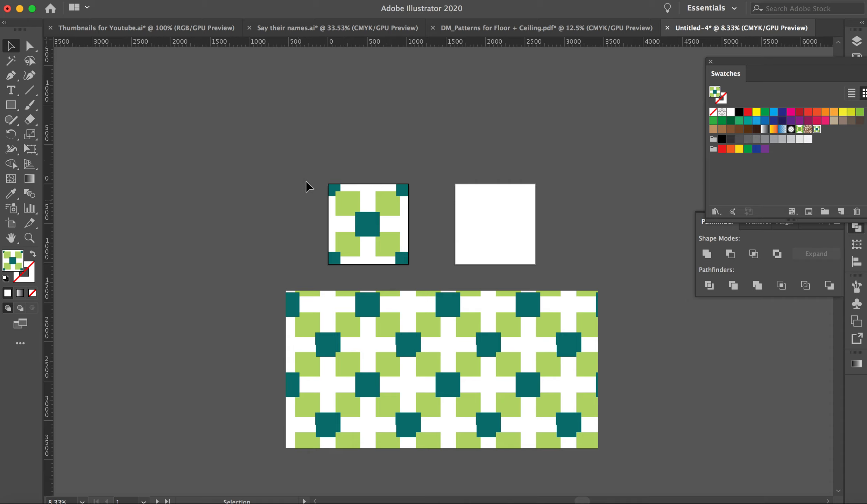